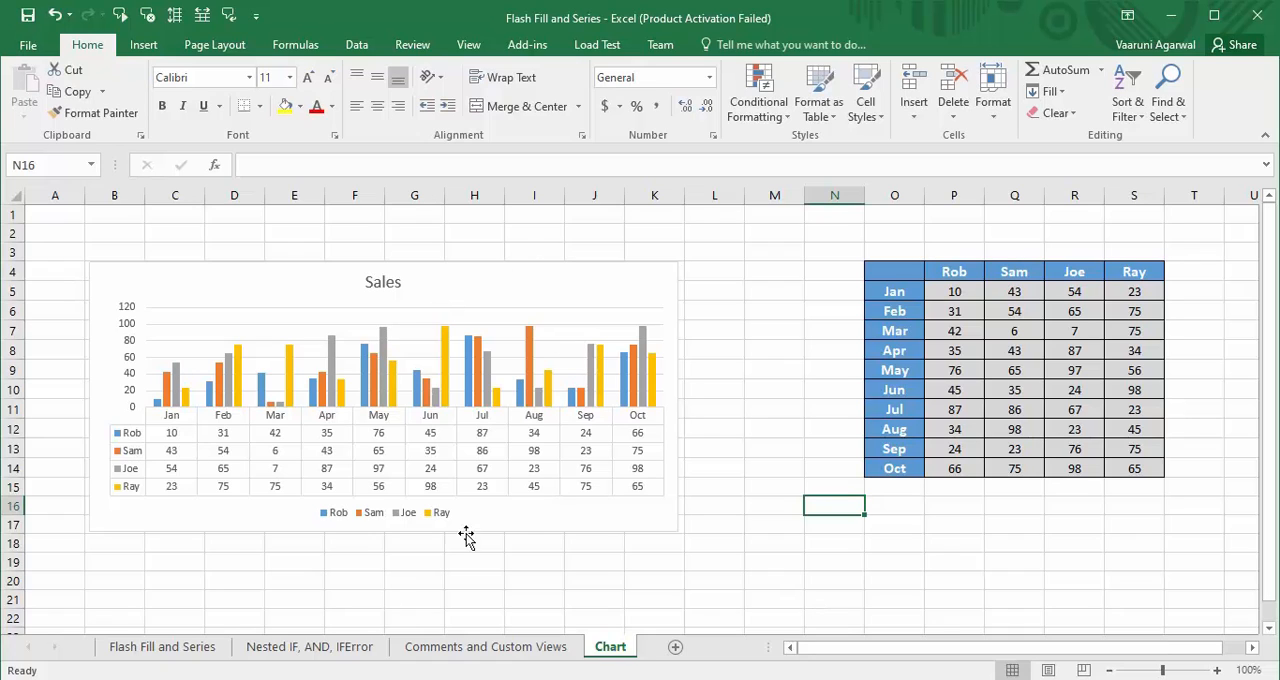
- Replace the existing Sales chart with a 2-D clustered column chart of the table in O4:S14
click(583, 268)
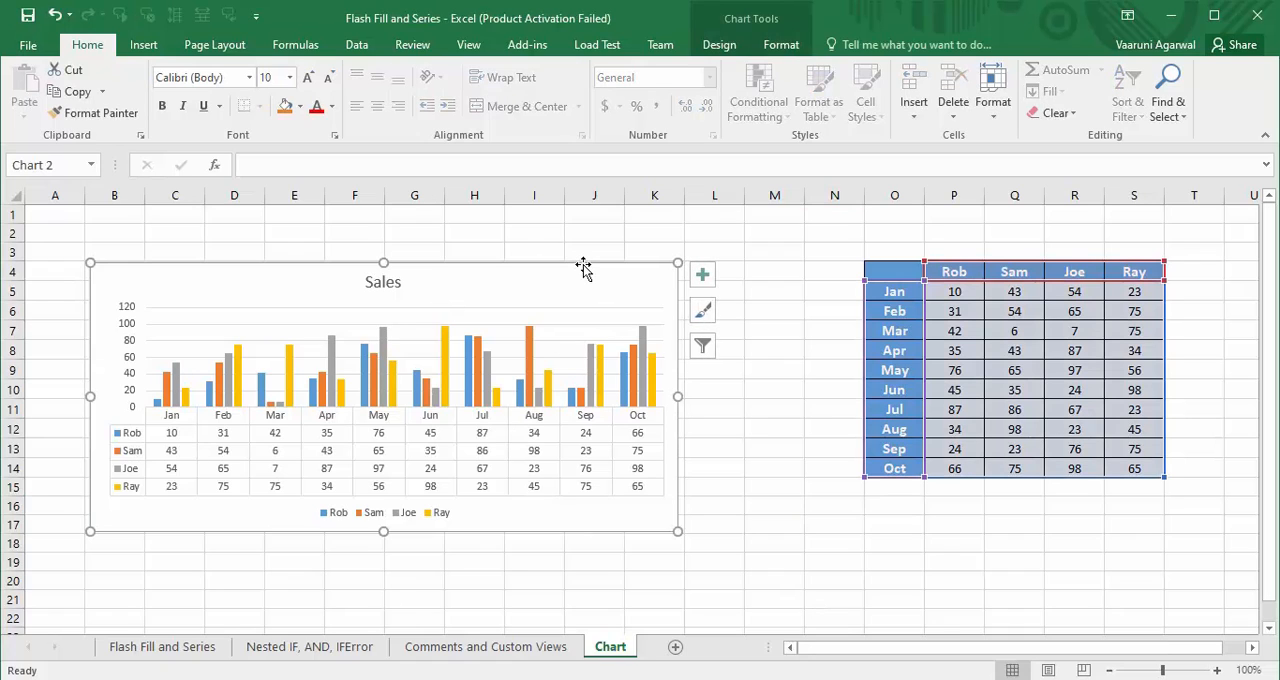
key(Delete)
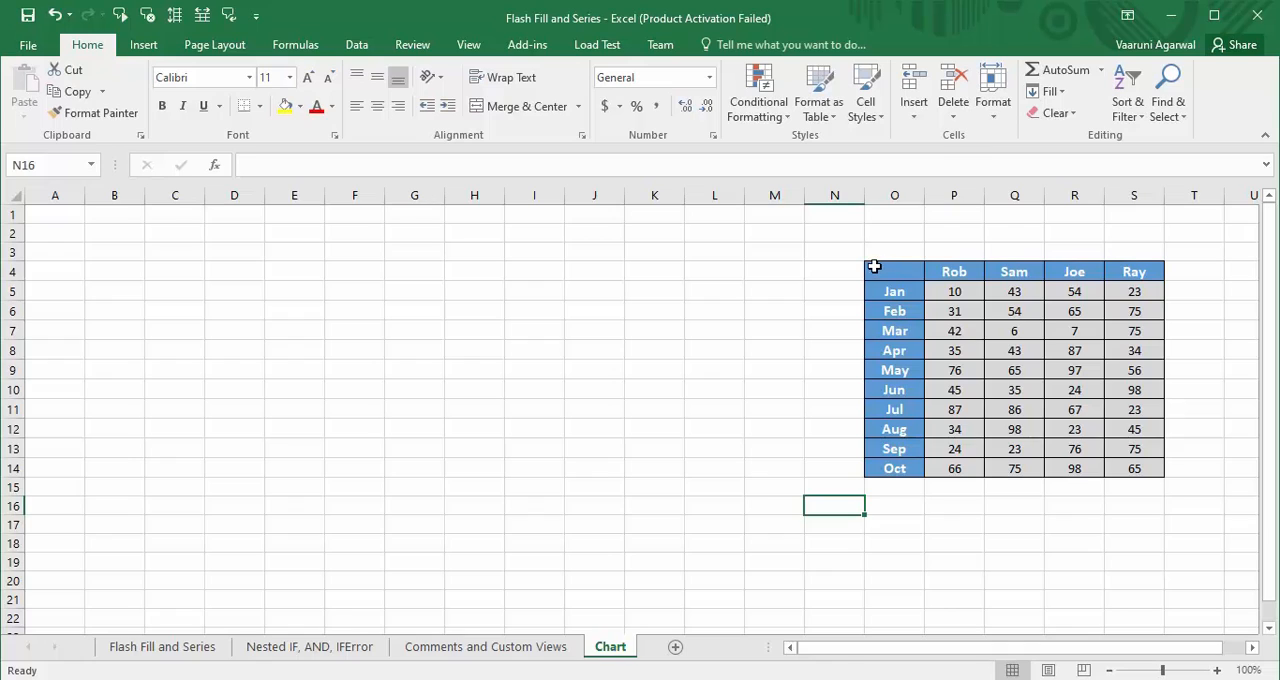
drag(874, 268, 1153, 468)
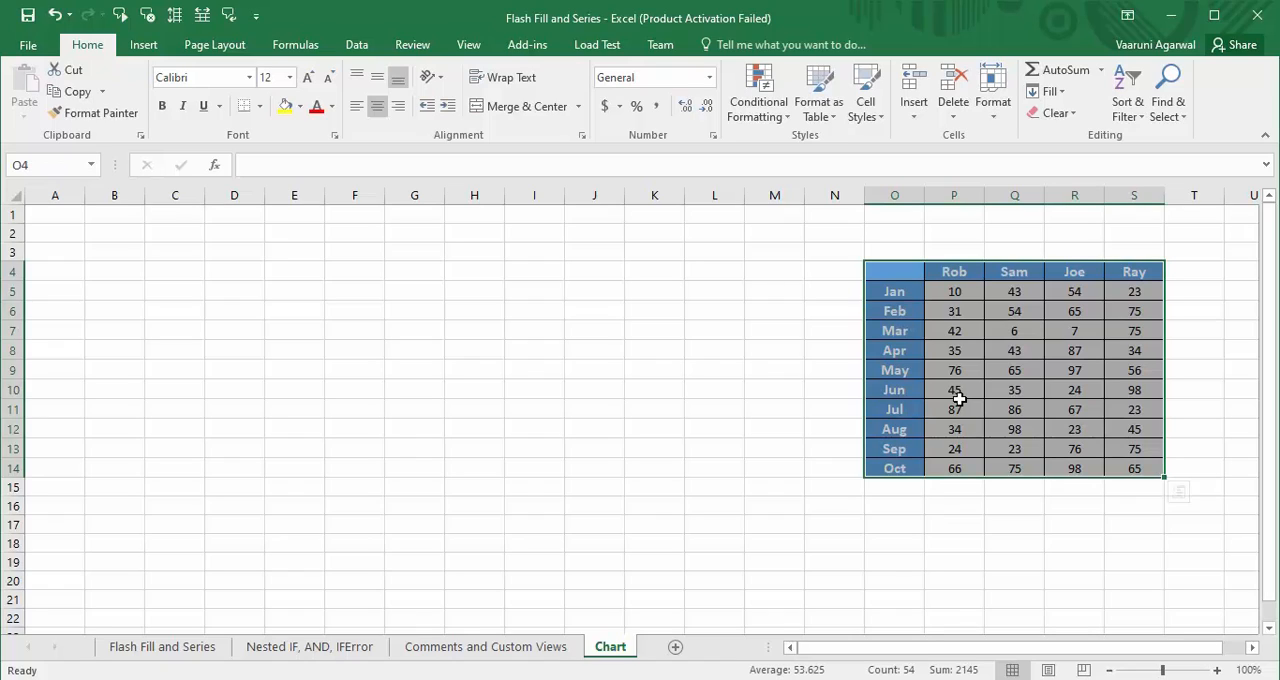
click(143, 48)
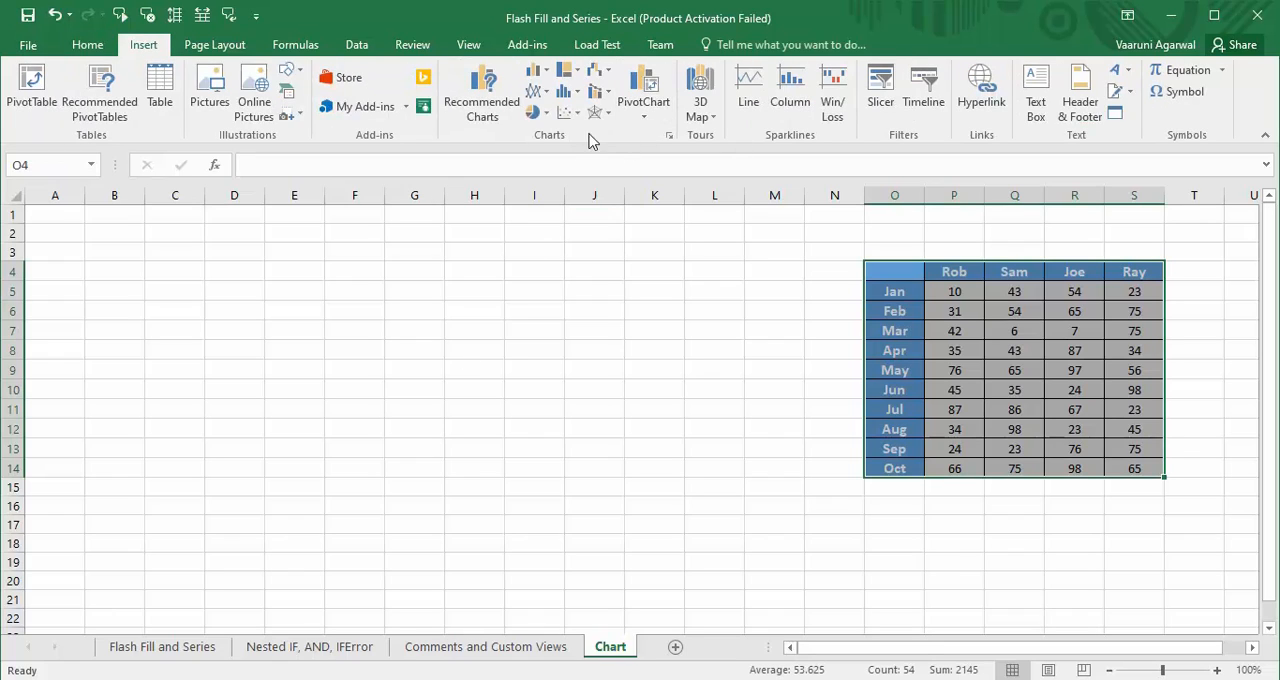
click(545, 77)
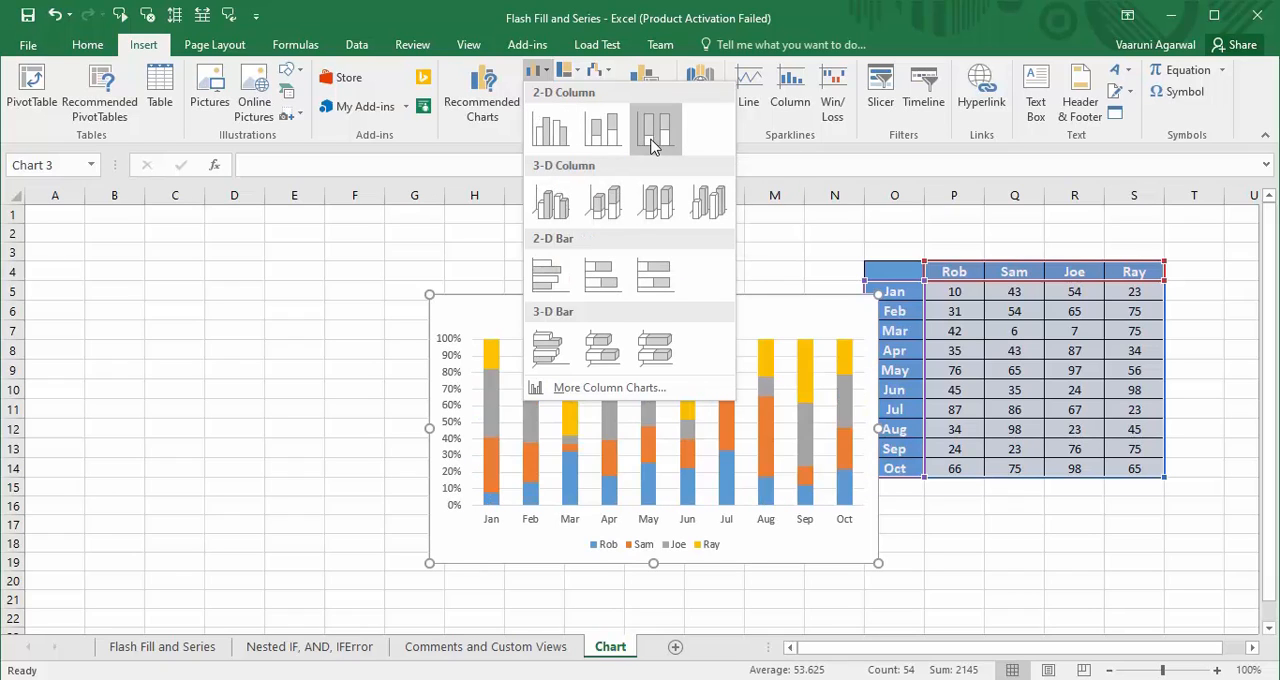
click(555, 139)
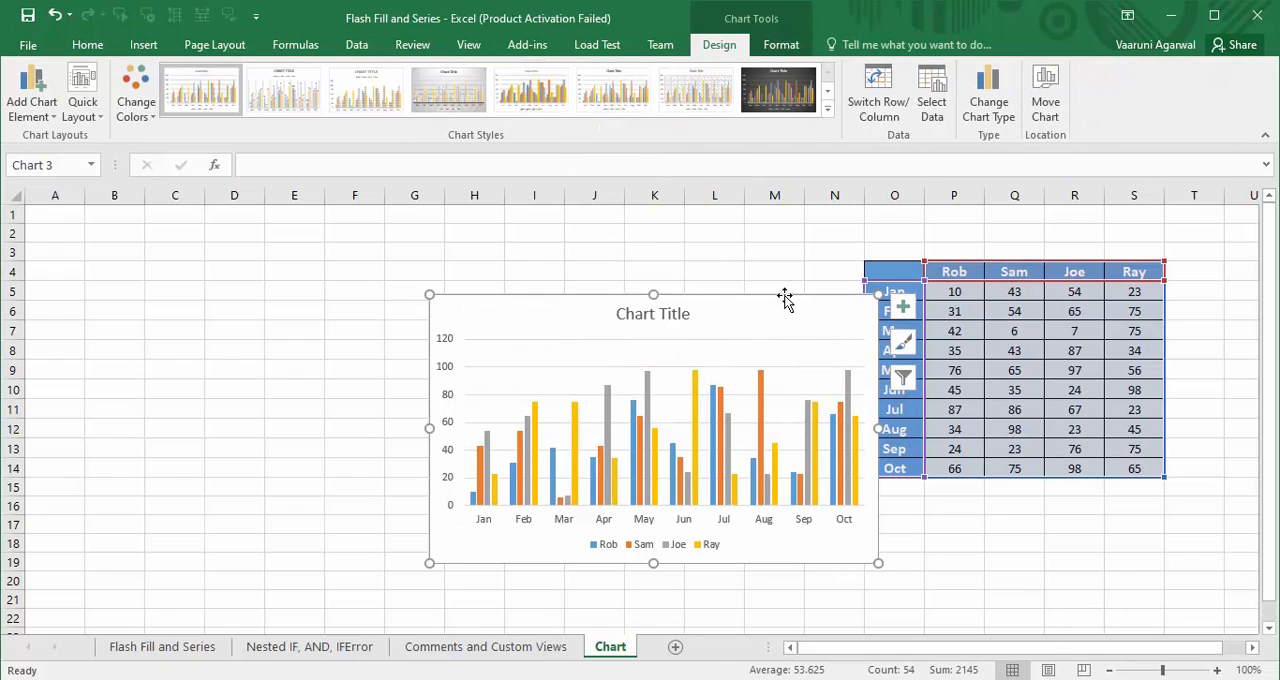
- Enlarge the new chart and place it beside the data table, covering about cells B2 to L19
drag(786, 296, 494, 263)
drag(586, 396, 806, 408)
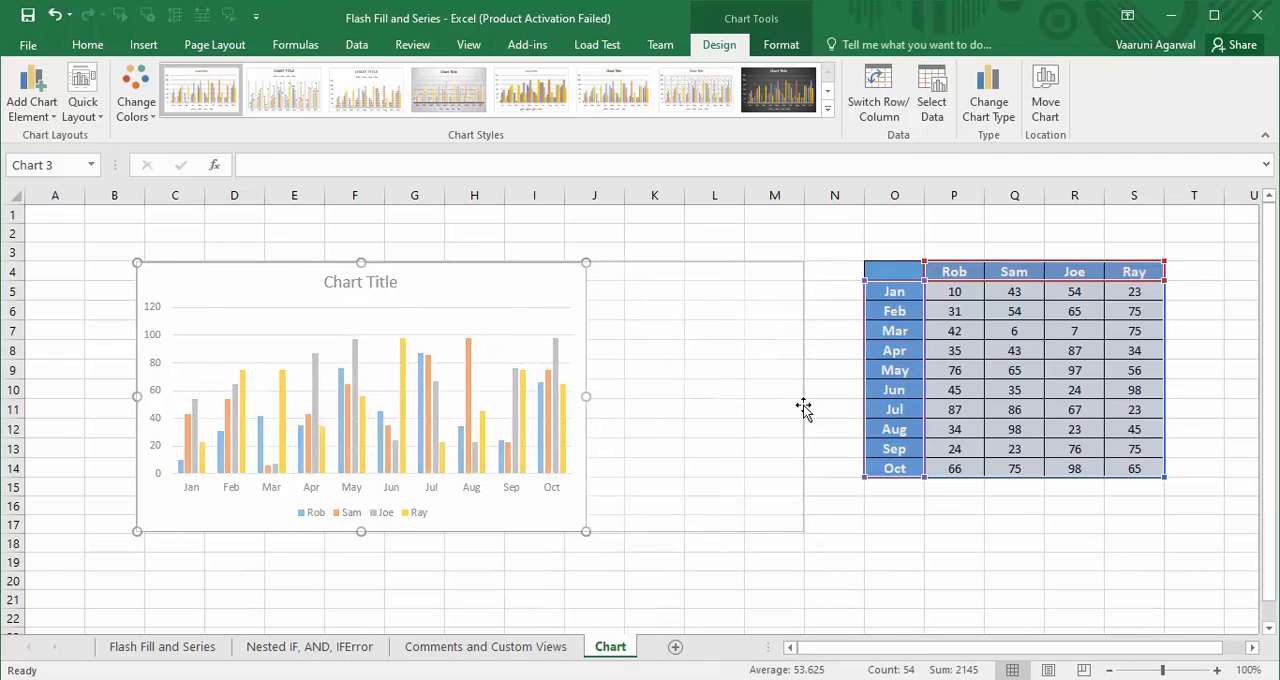
drag(470, 532, 474, 606)
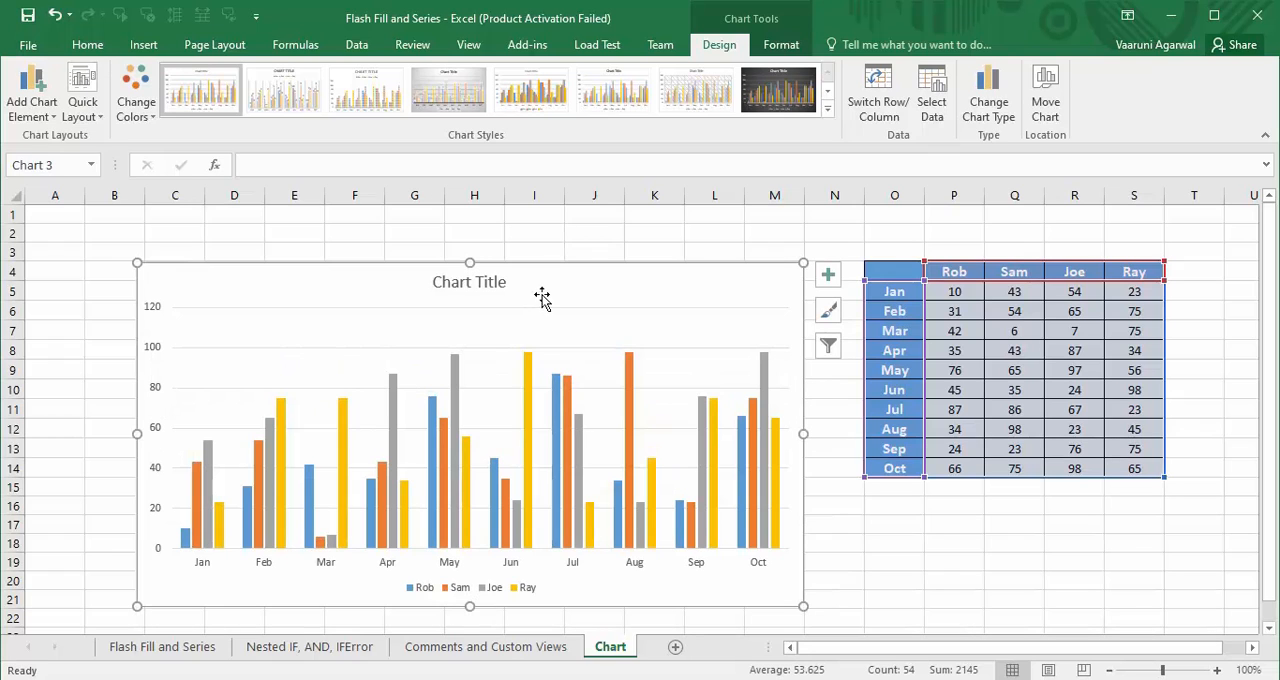
drag(543, 294, 492, 243)
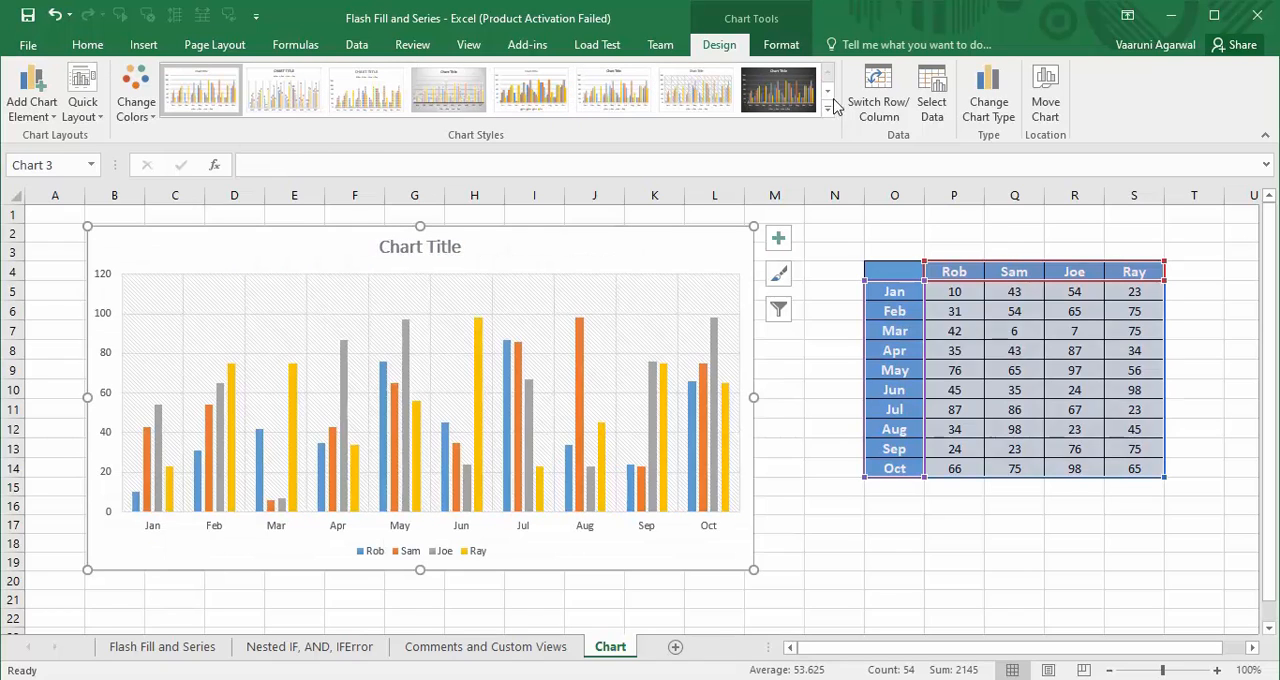
- Browse the available chart styles and apply the colorful color scheme Color 2 to the chart
scroll(610, 100, down, 1)
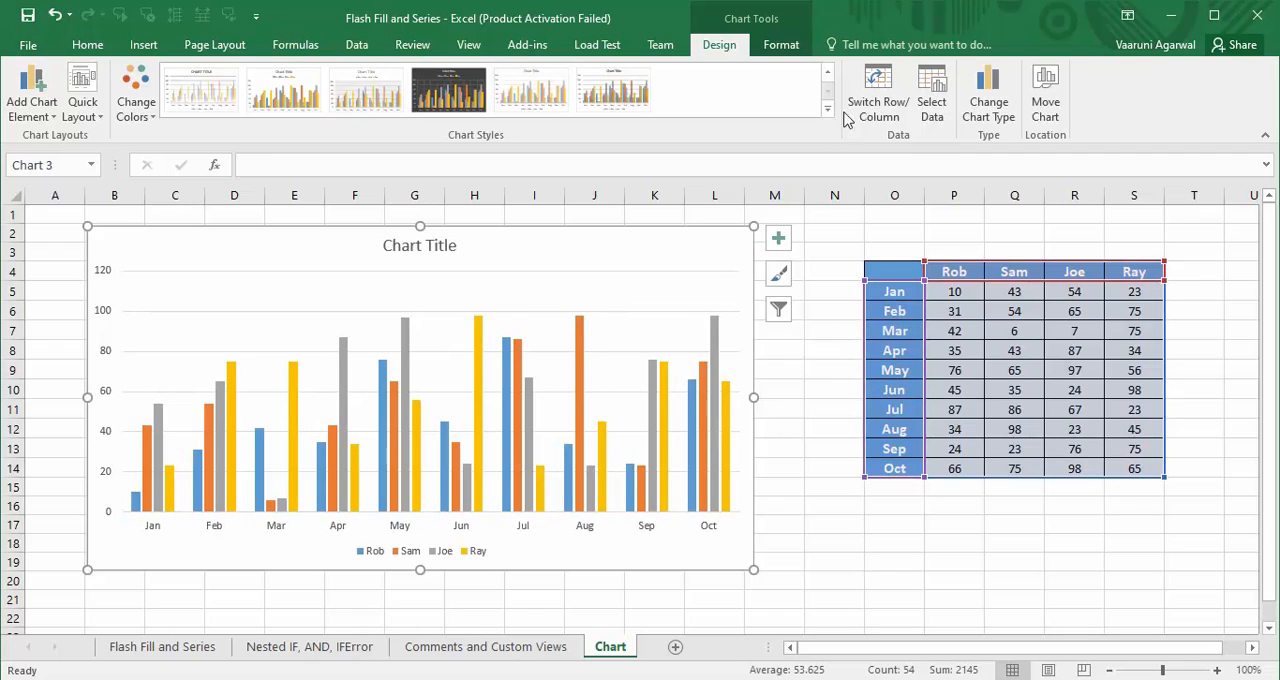
click(827, 73)
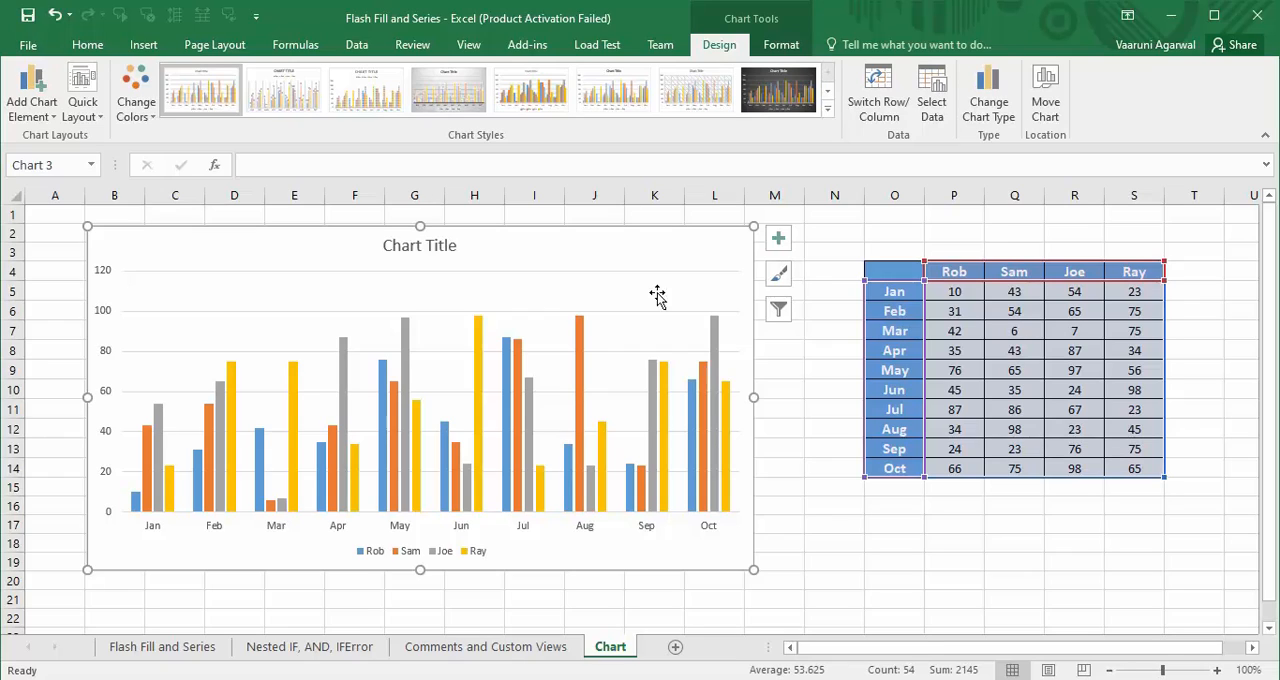
click(779, 280)
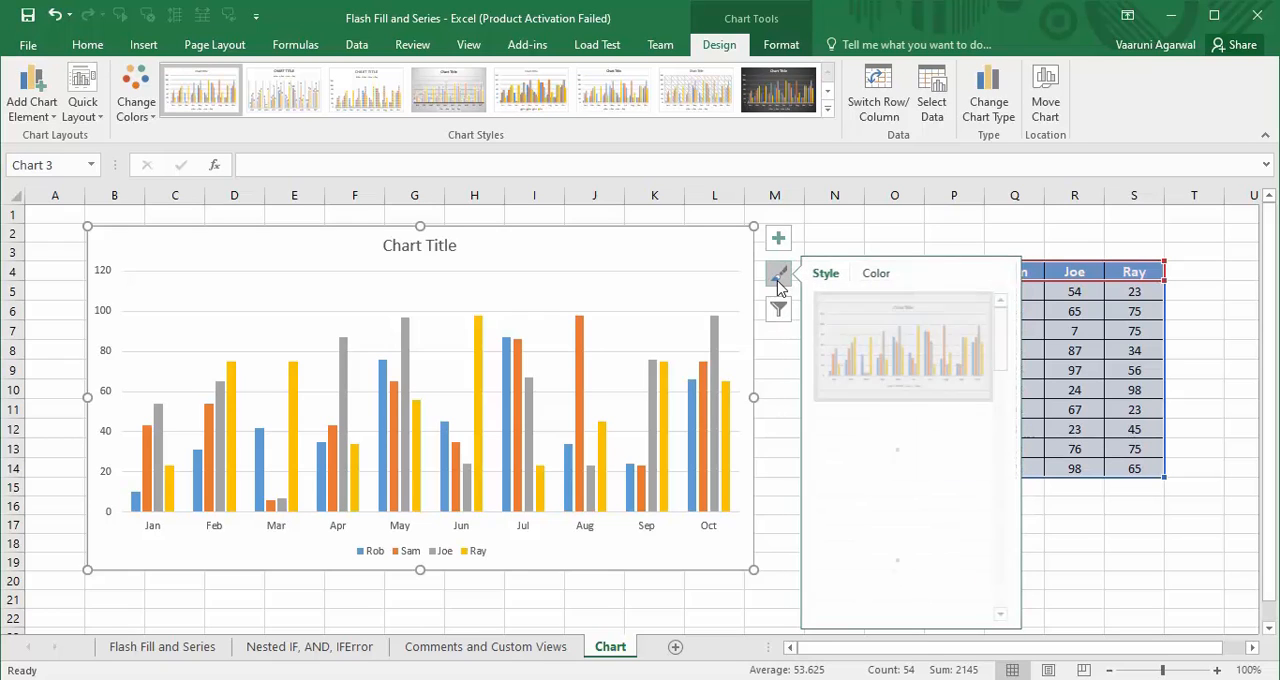
drag(1010, 360, 1012, 323)
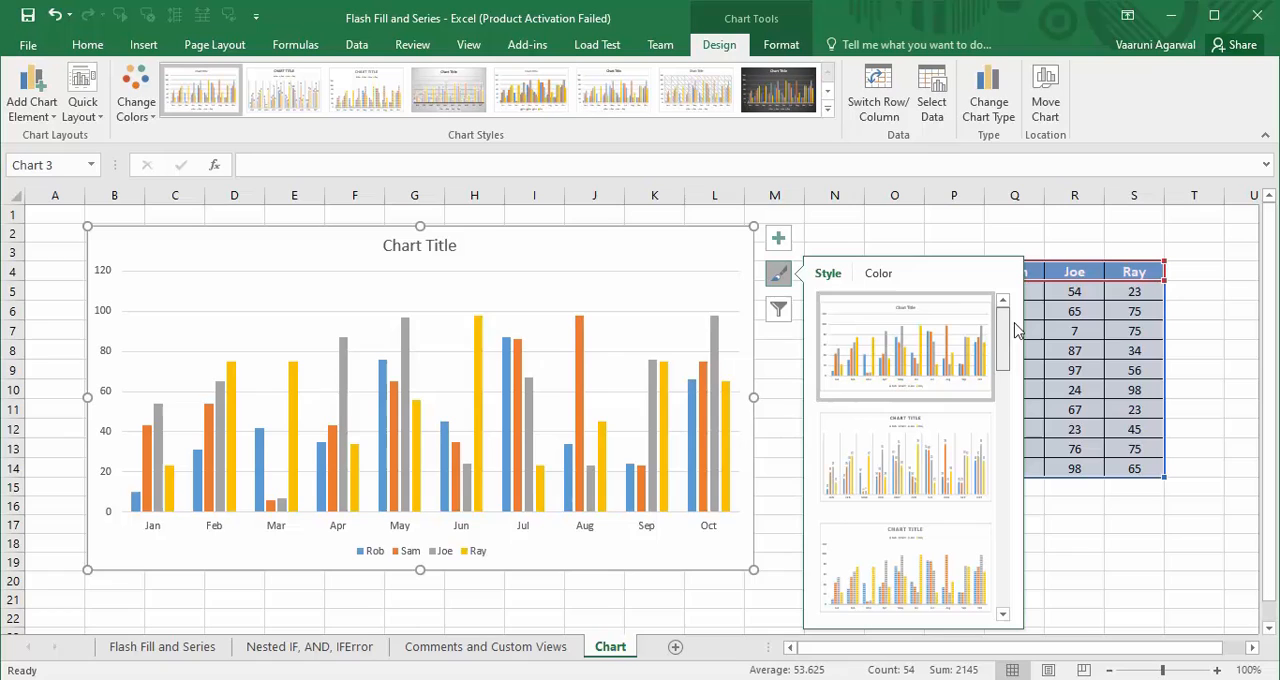
click(878, 274)
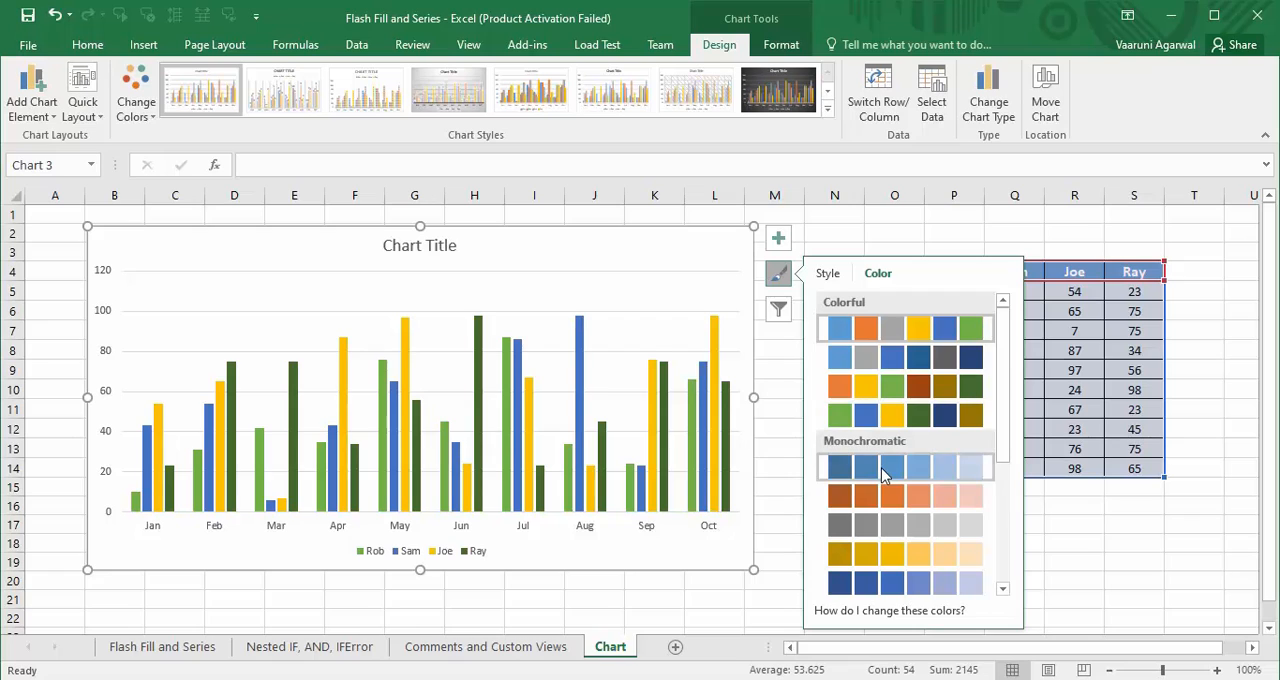
click(910, 376)
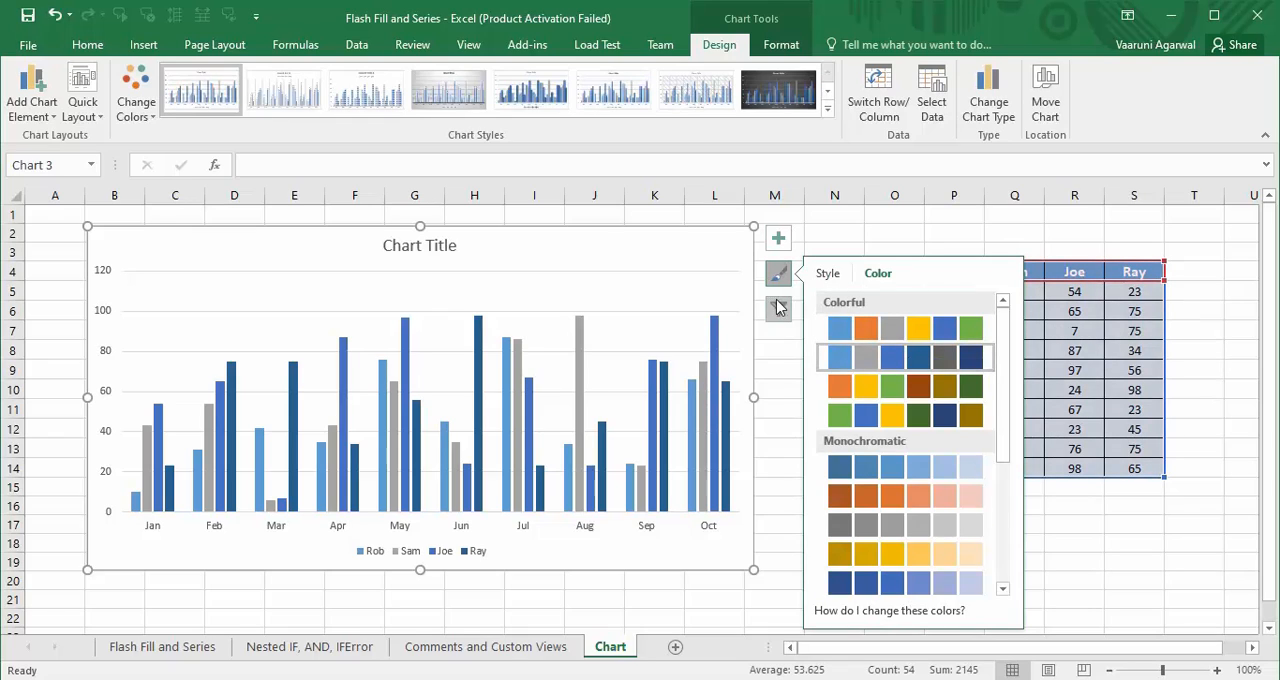
click(716, 287)
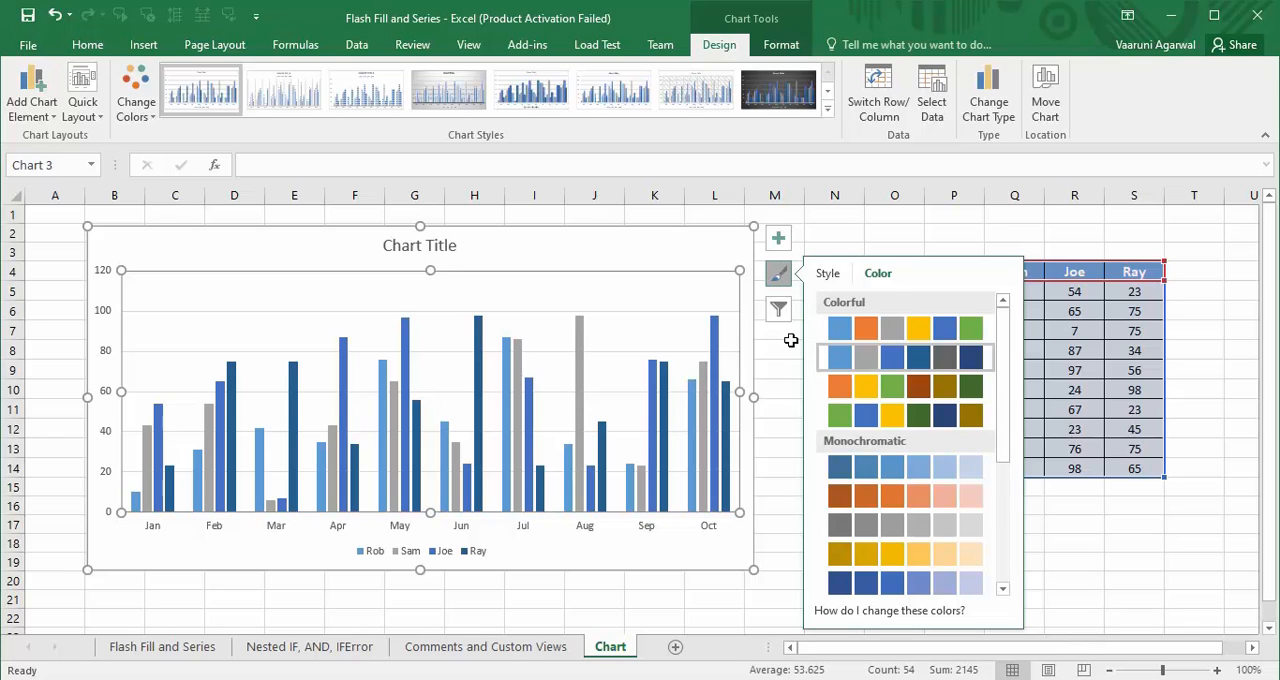
- Add primary major vertical, primary minor horizontal and primary minor vertical gridlines to the chart
click(782, 248)
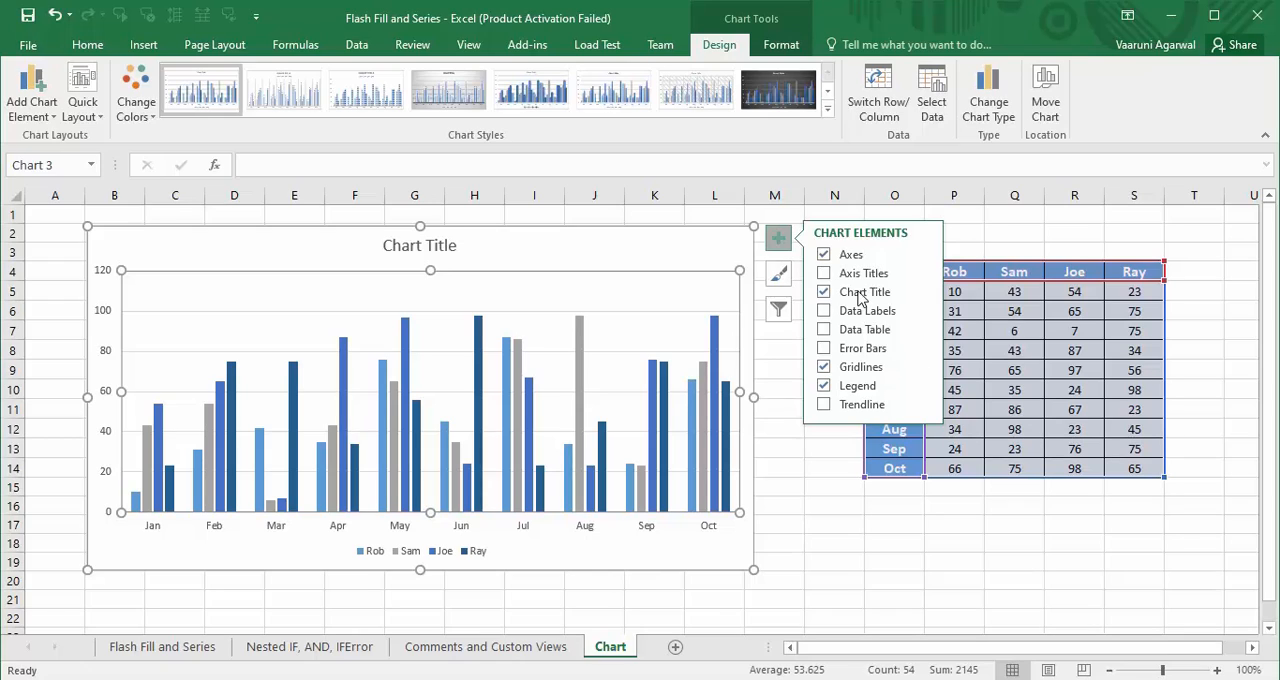
click(446, 246)
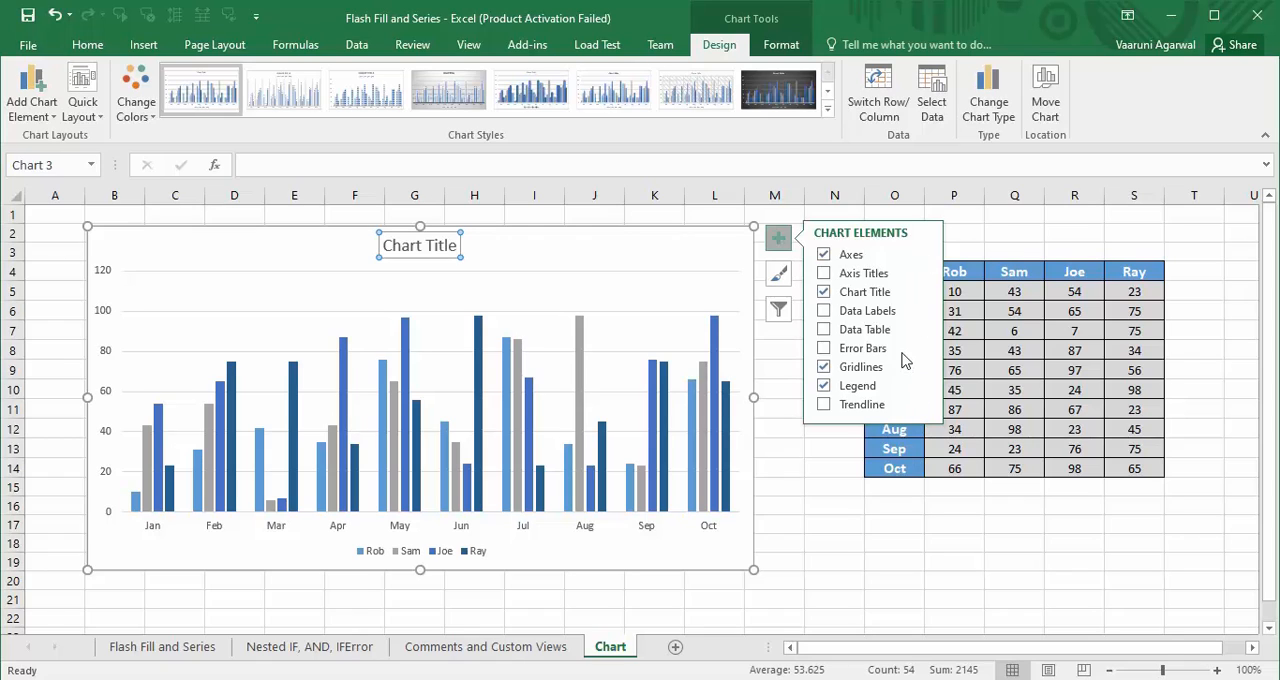
mouse_move(923, 373)
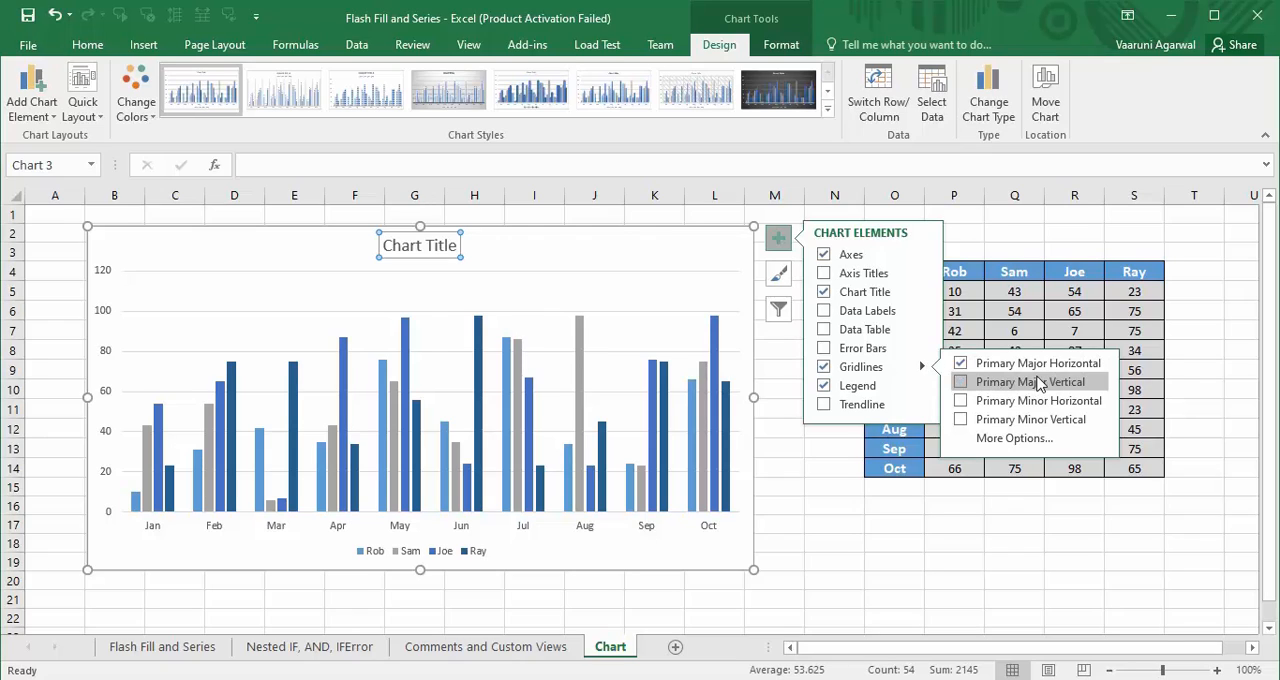
click(961, 388)
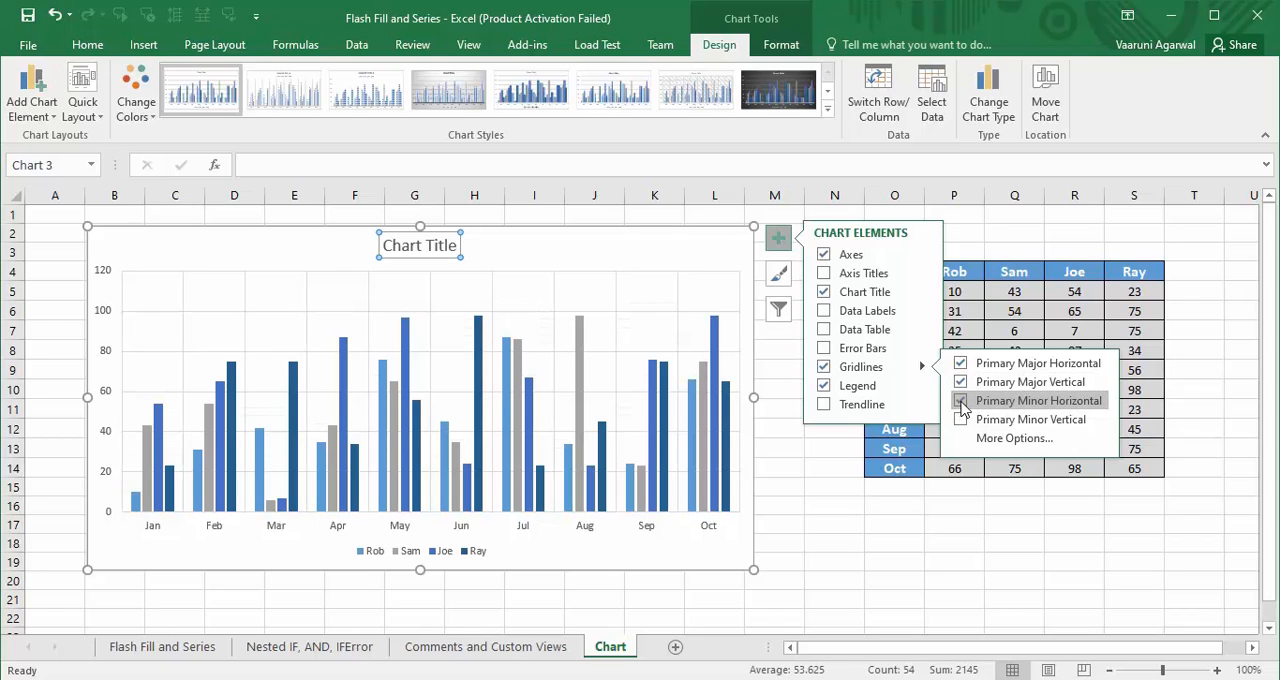
click(962, 422)
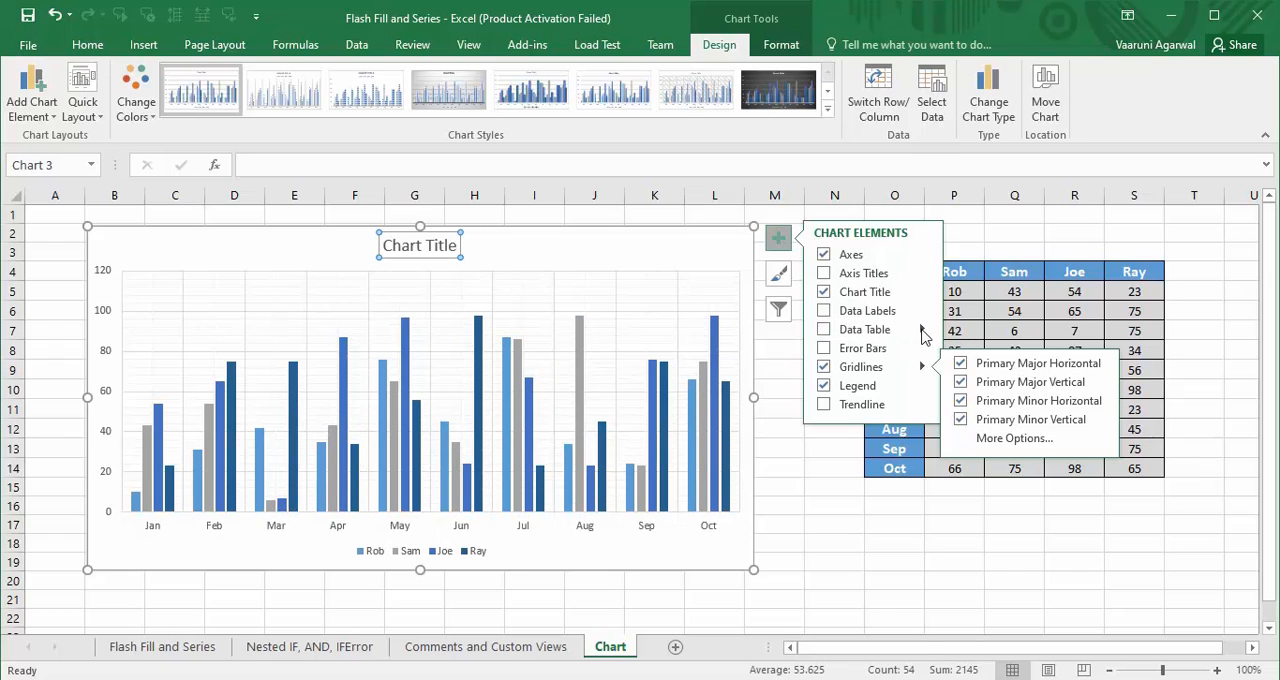
- Add a data table with legend keys to the chart and remove the separate legend
click(922, 331)
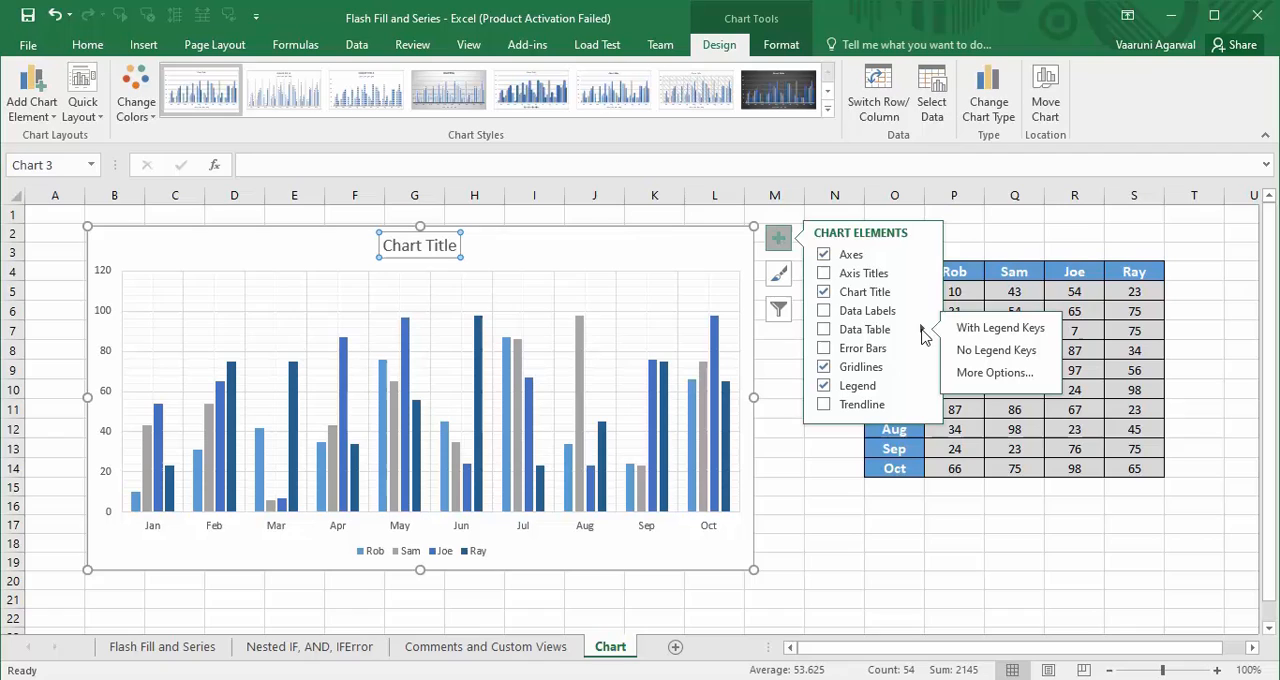
click(823, 330)
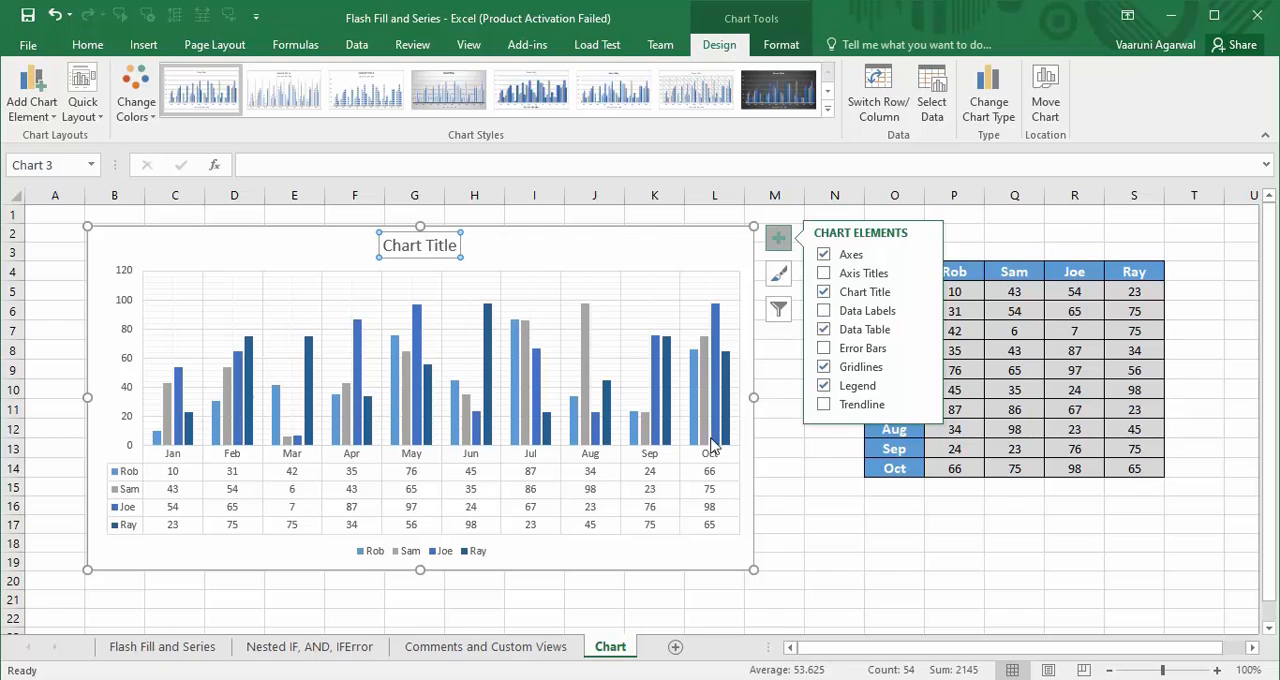
click(922, 330)
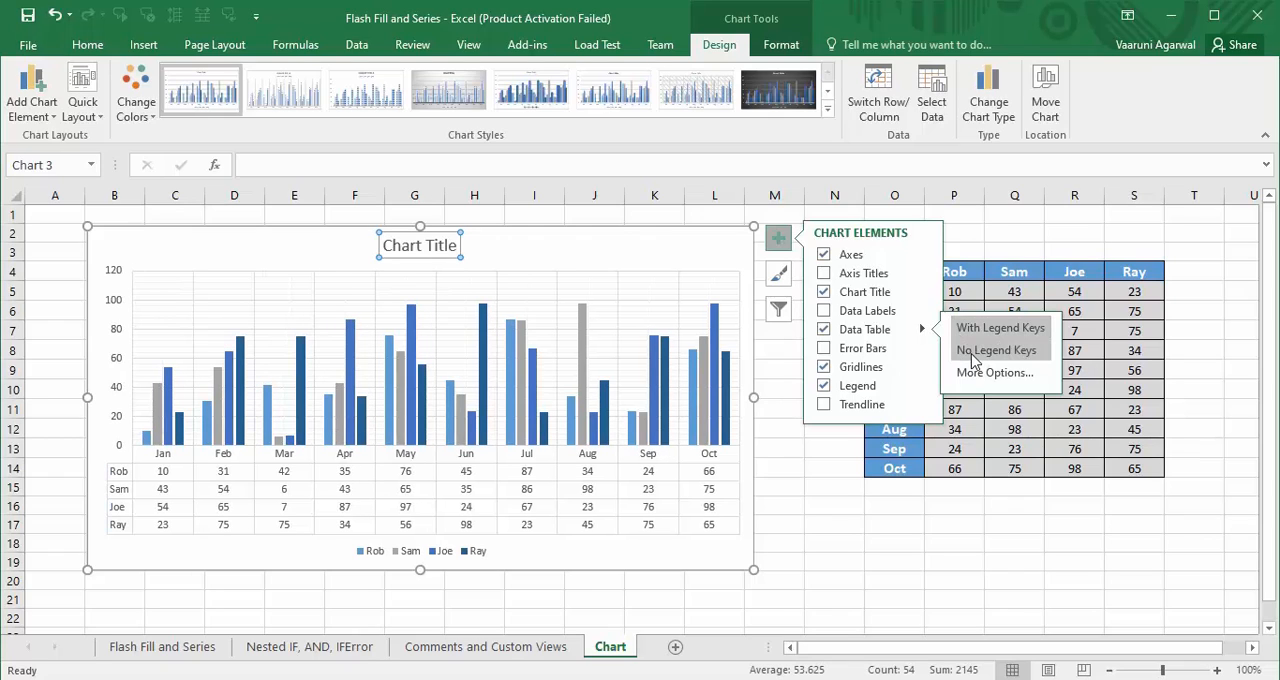
click(973, 352)
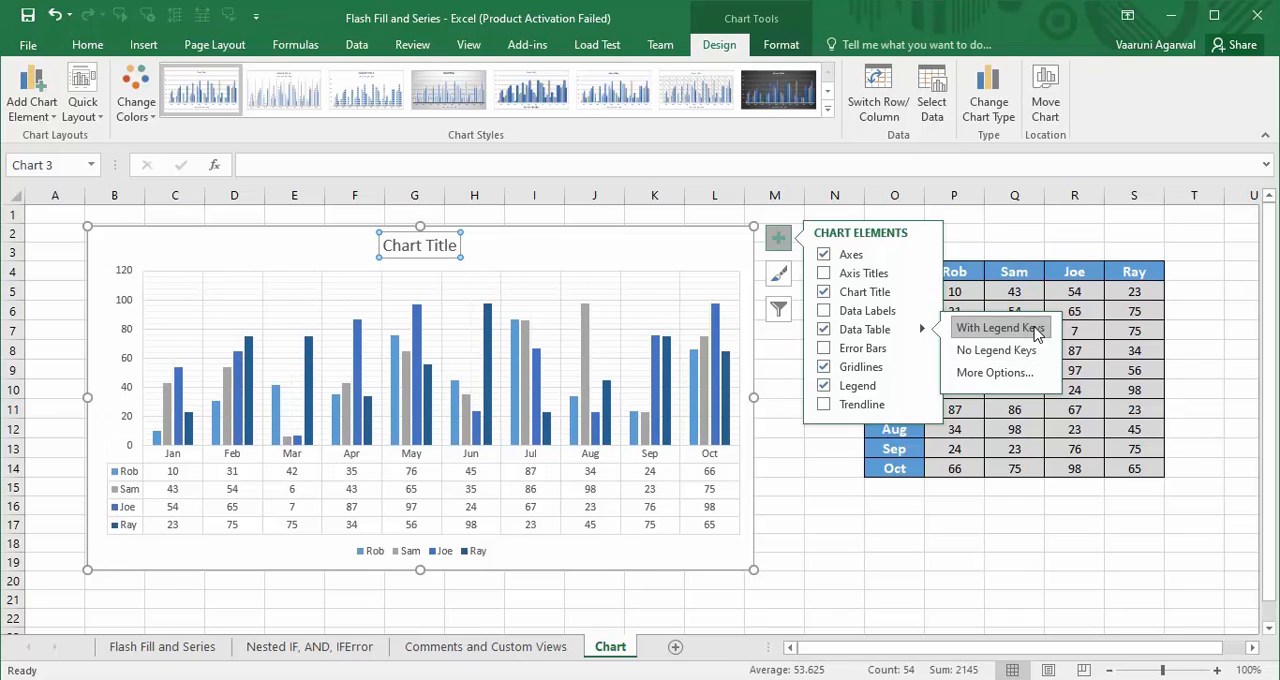
click(998, 328)
click(1007, 355)
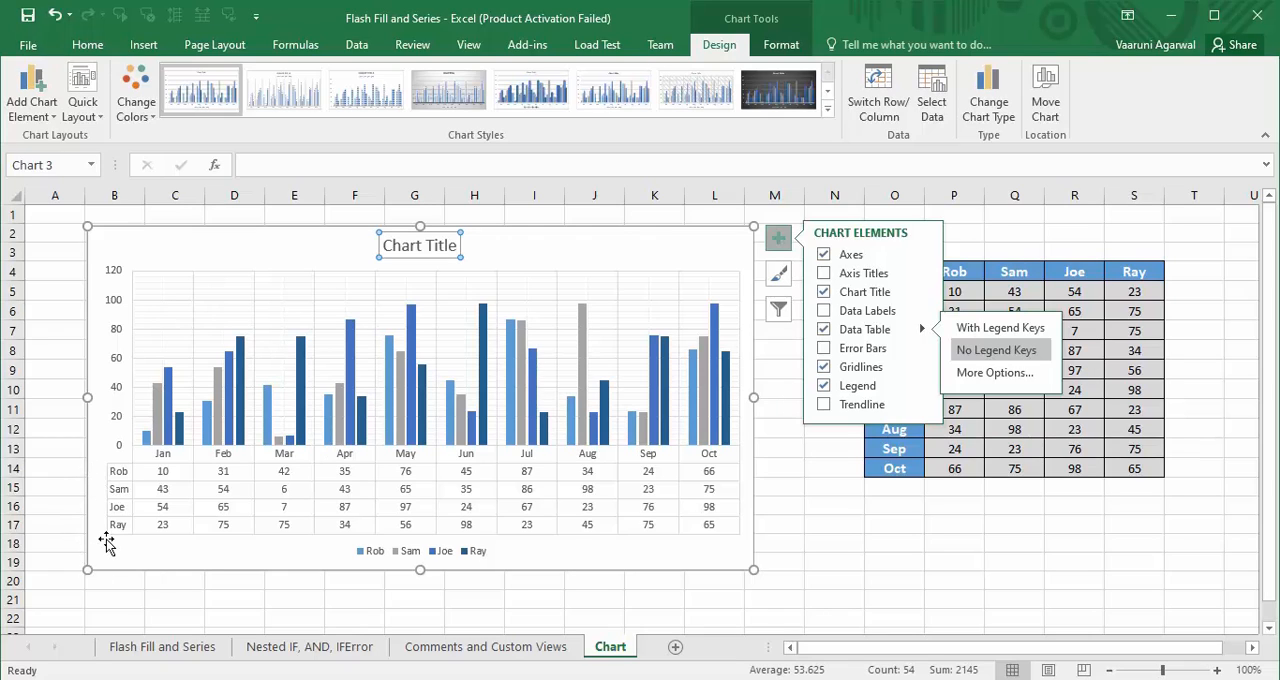
click(995, 336)
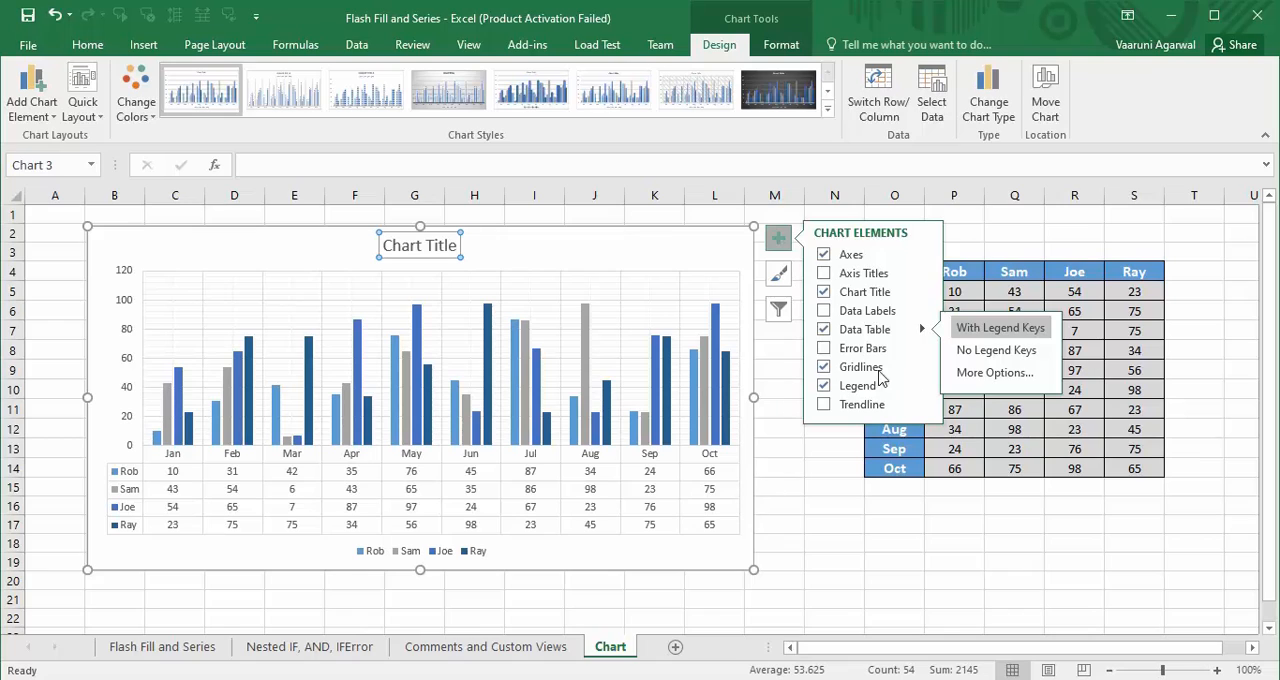
click(826, 389)
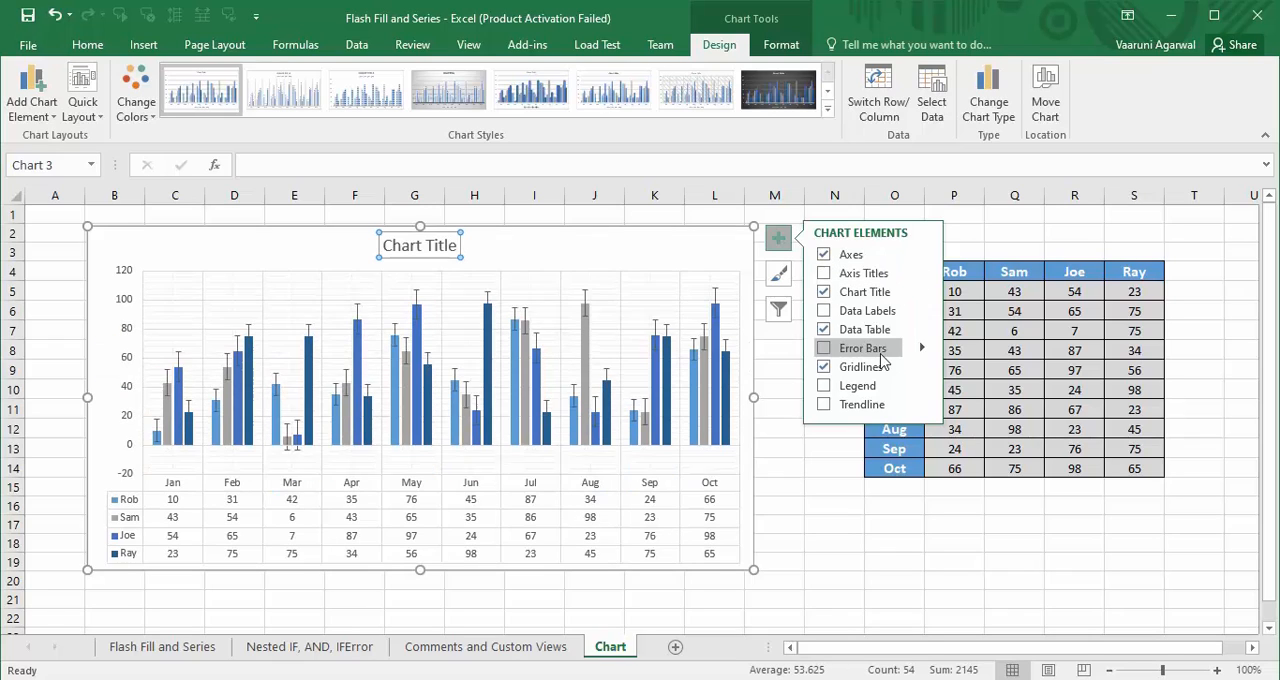
- Format the chart's data table borders with only the outline, turning off the horizontal and vertical borders
click(922, 329)
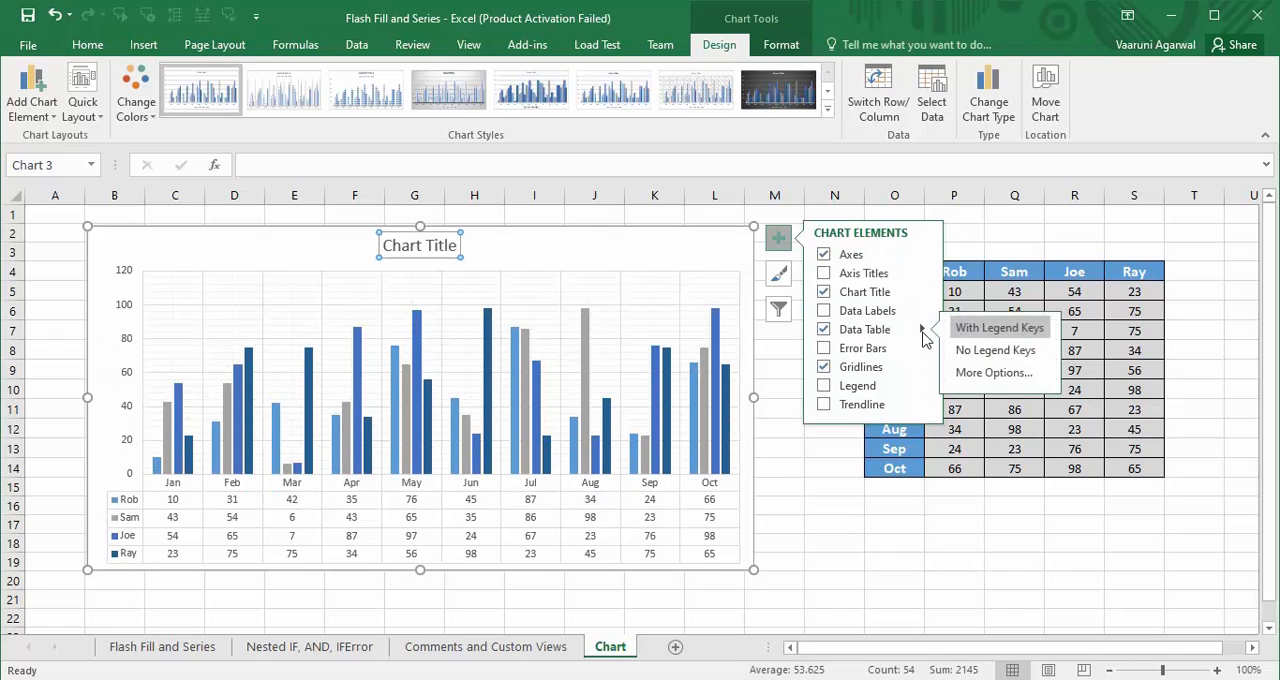
click(993, 373)
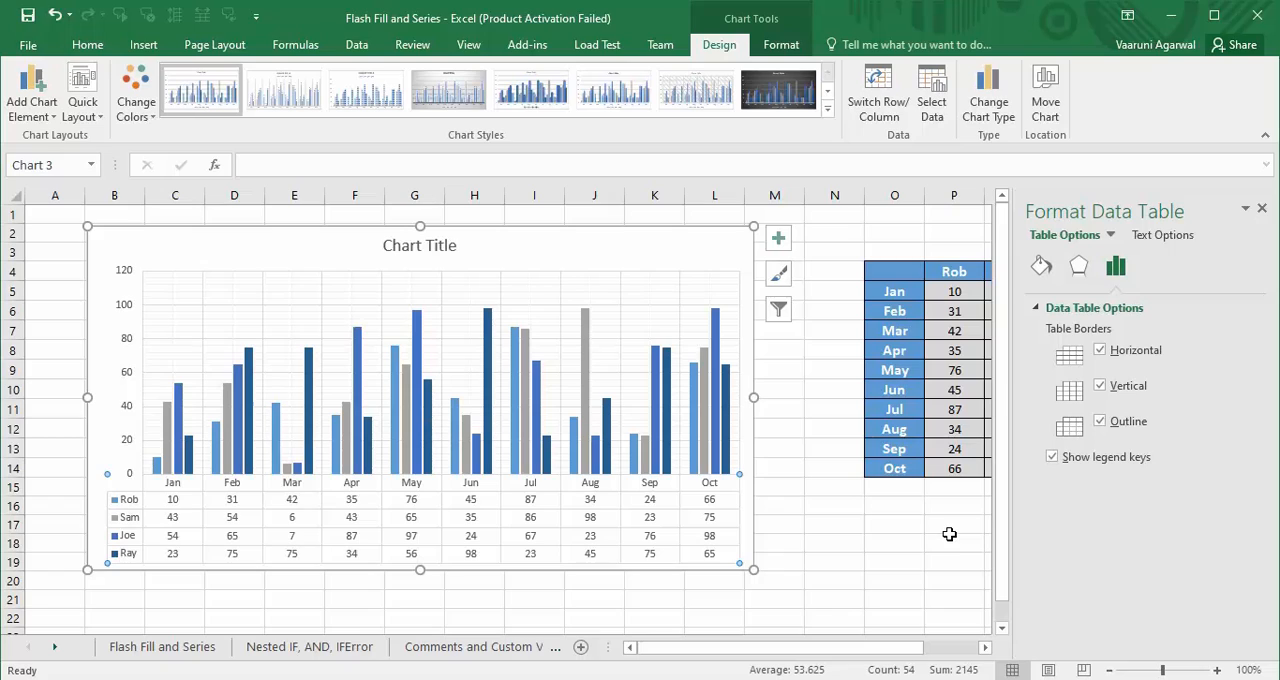
click(1100, 386)
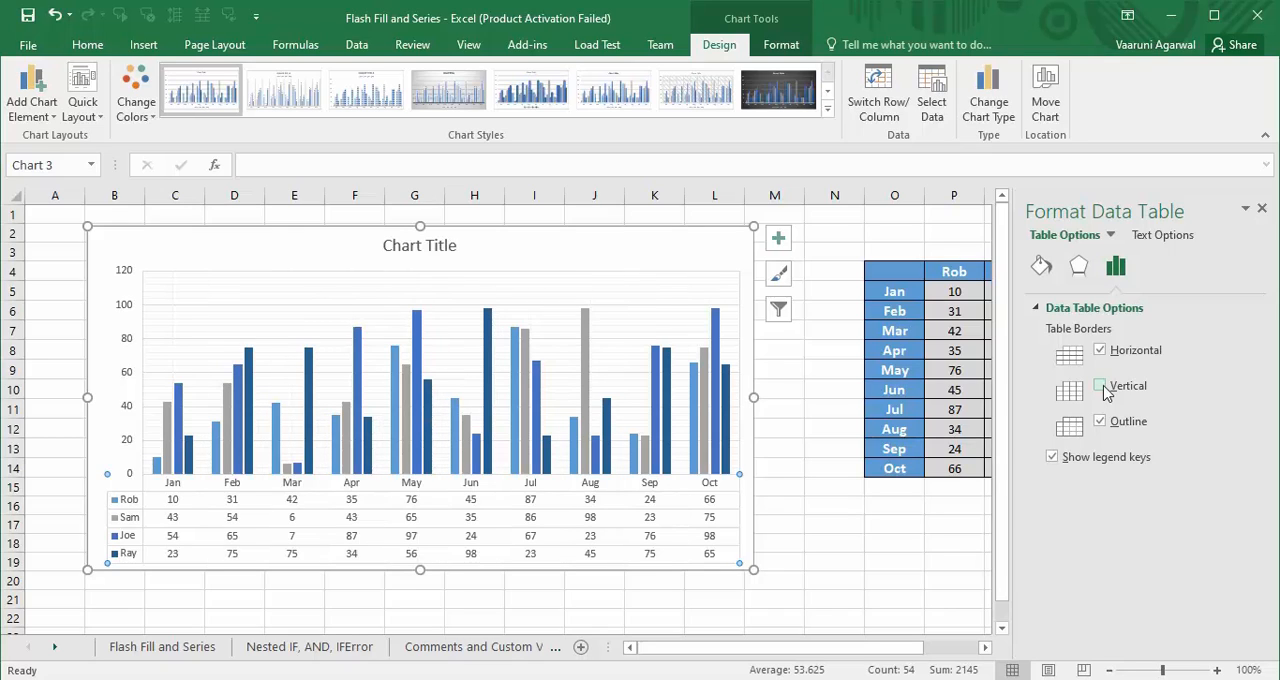
click(1101, 387)
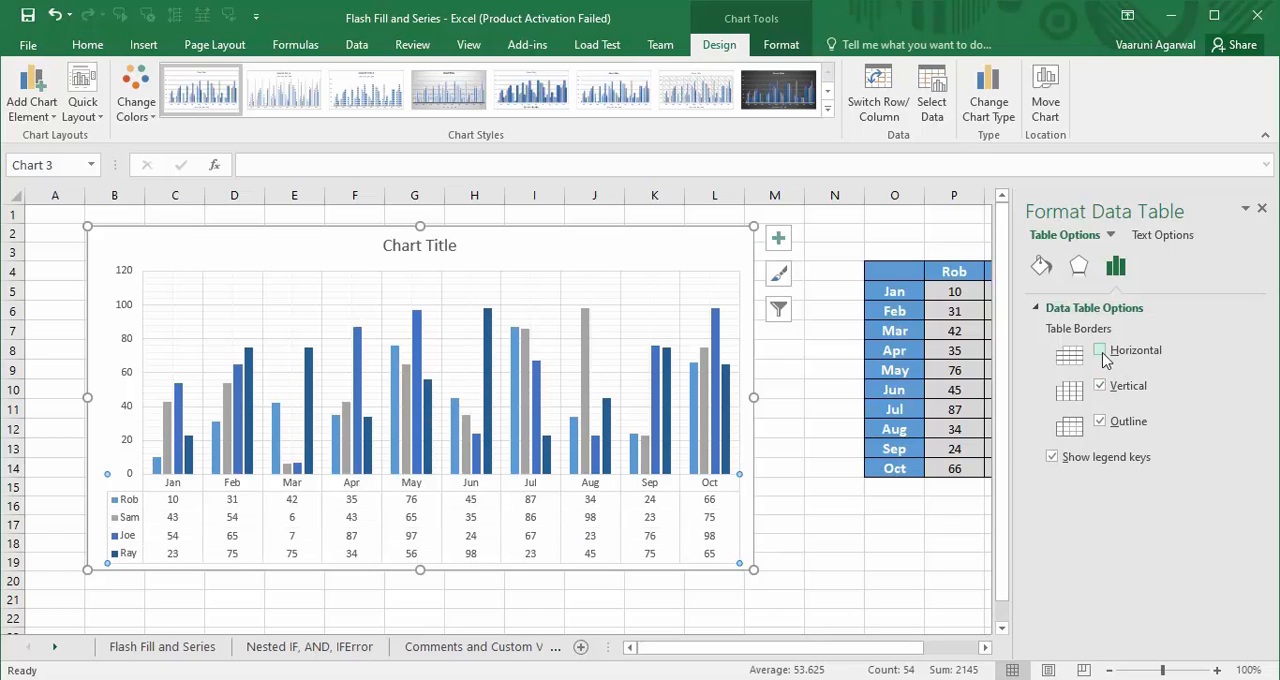
click(1101, 422)
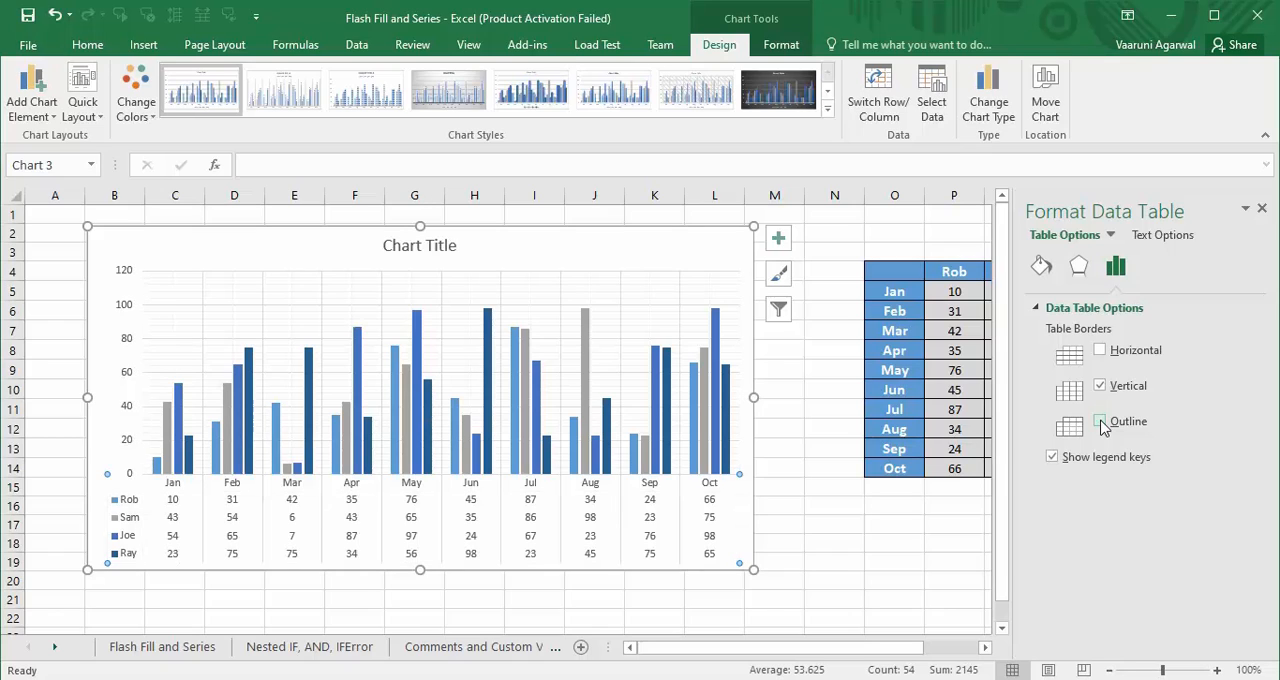
click(1101, 386)
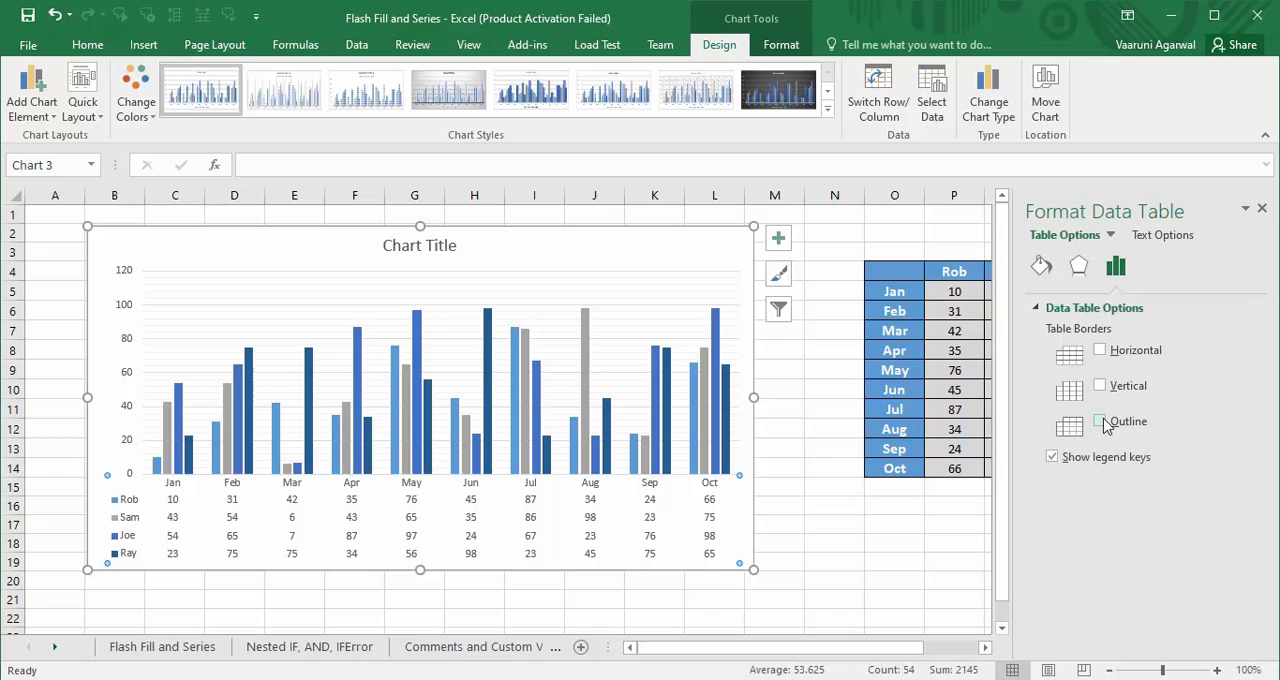
click(1101, 422)
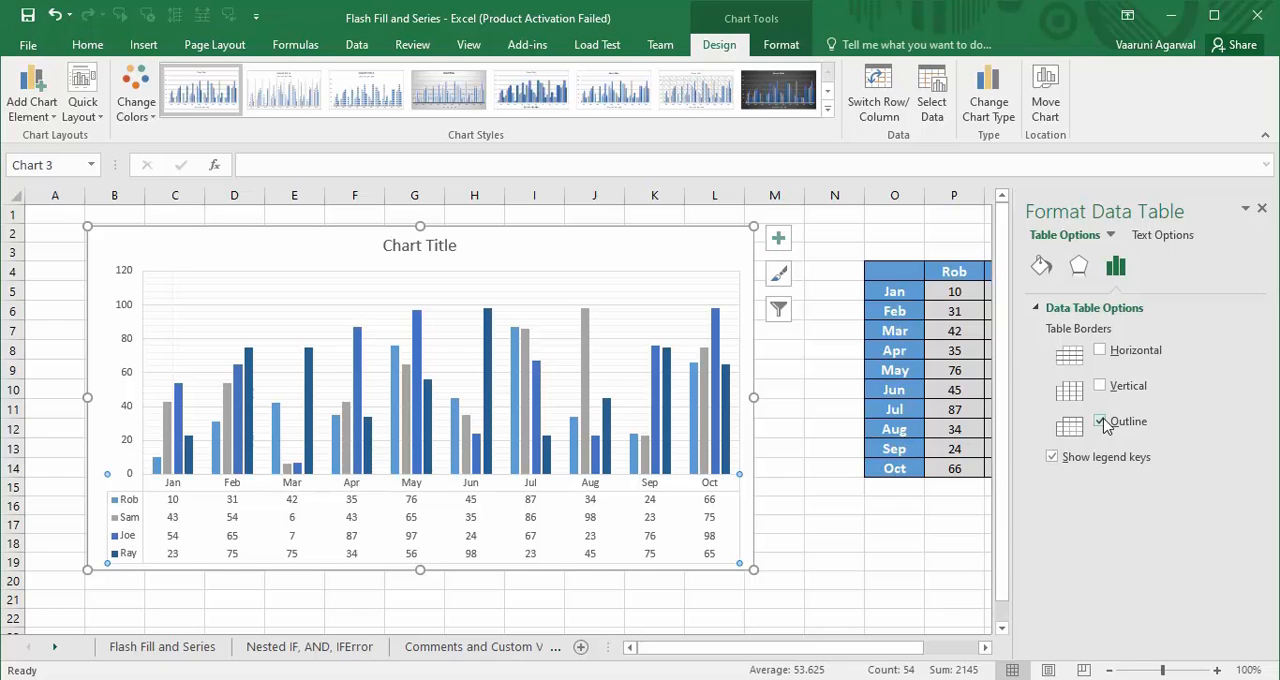
- Close the data table formatting options, add data labels to the chart's columns and view the available label positions
click(777, 239)
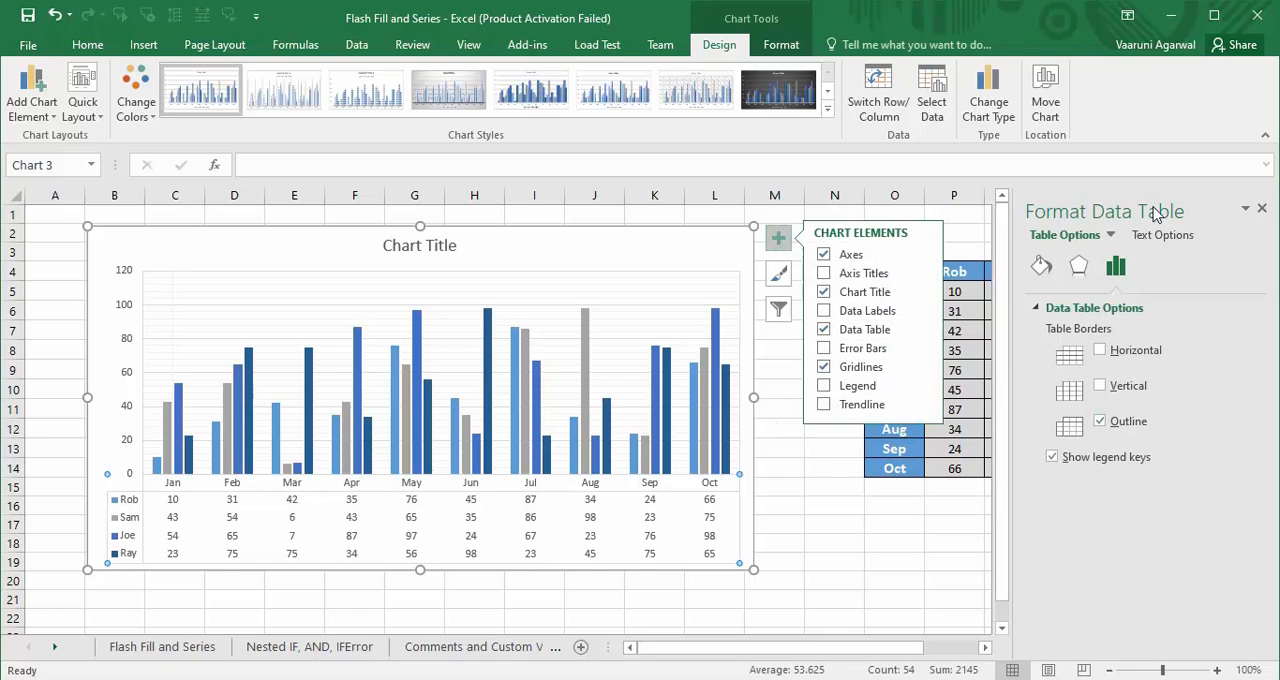
click(1263, 210)
click(786, 240)
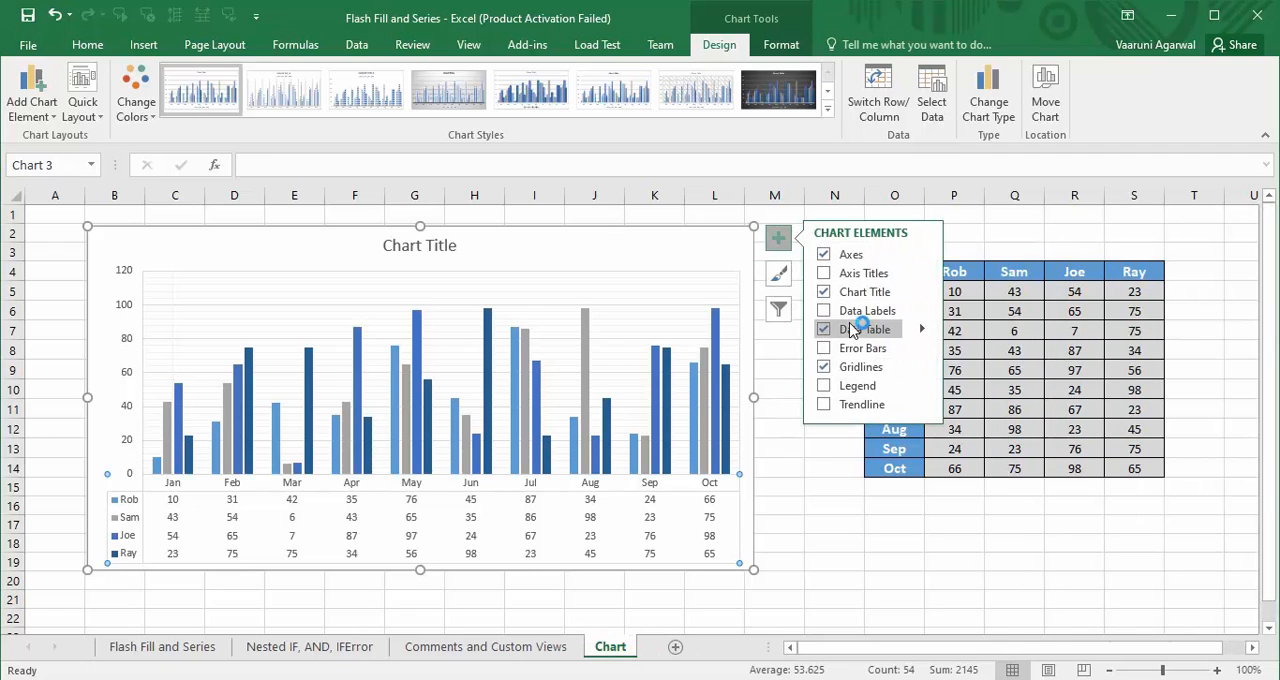
click(825, 313)
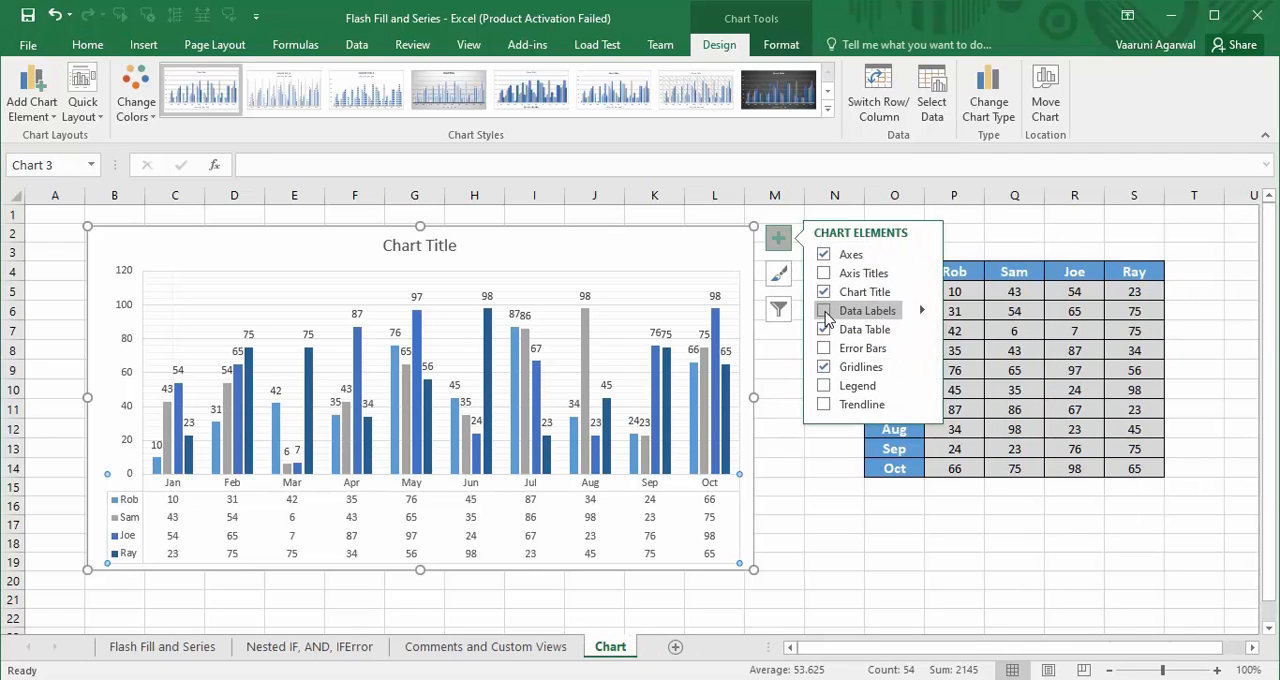
click(825, 311)
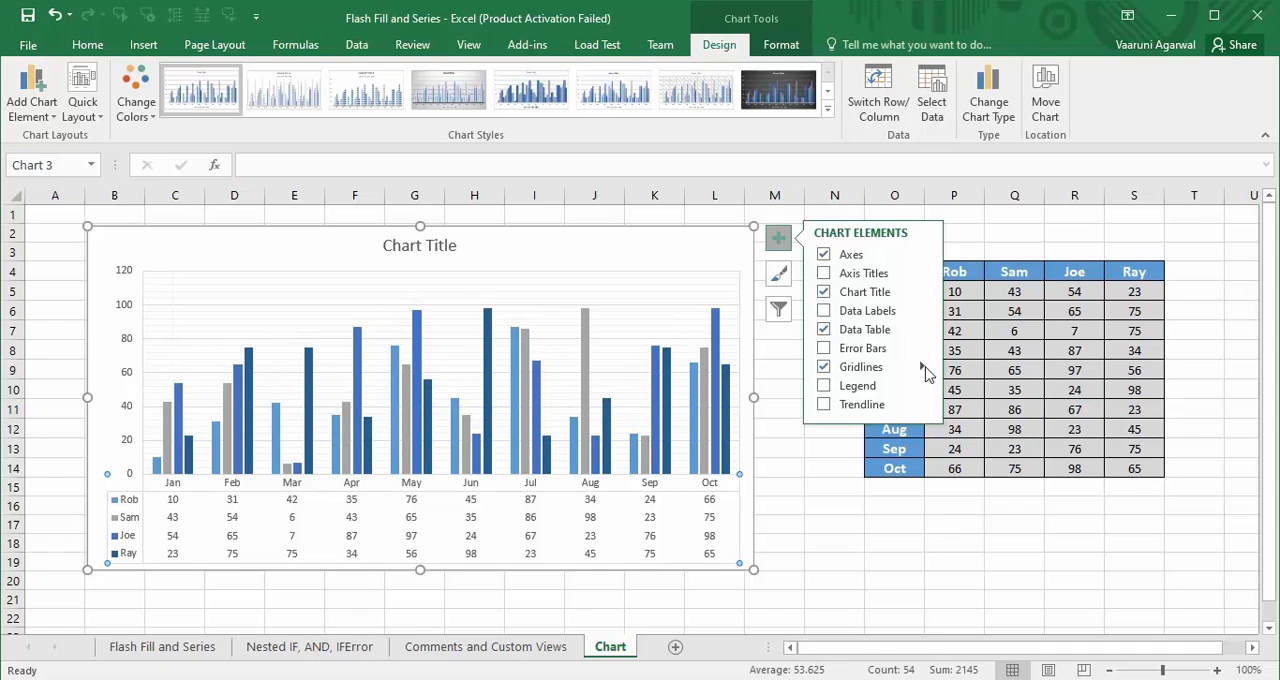
click(824, 313)
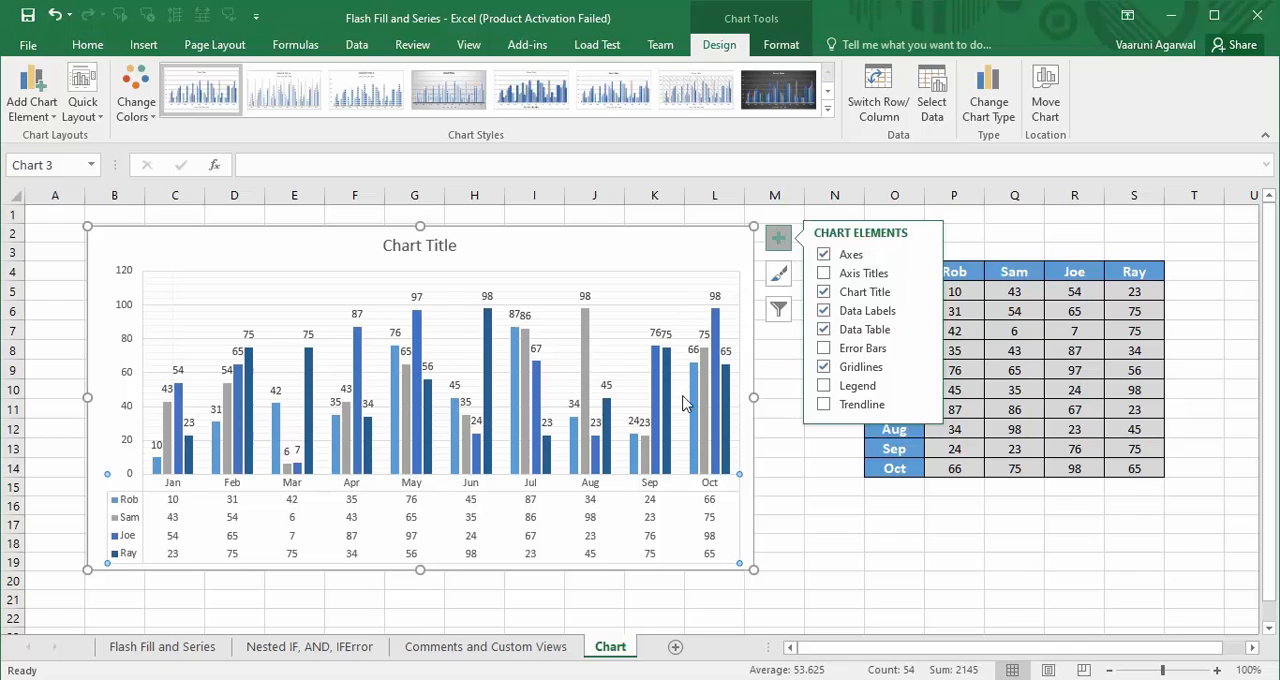
mouse_move(708, 438)
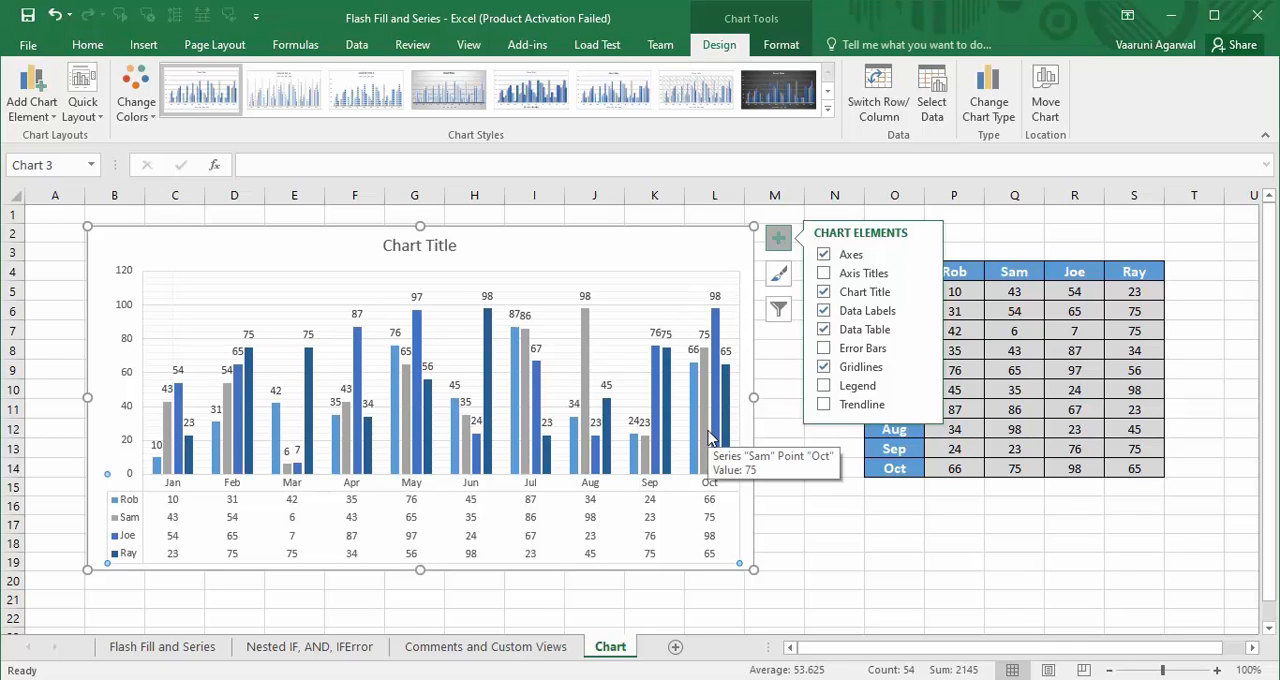
click(923, 311)
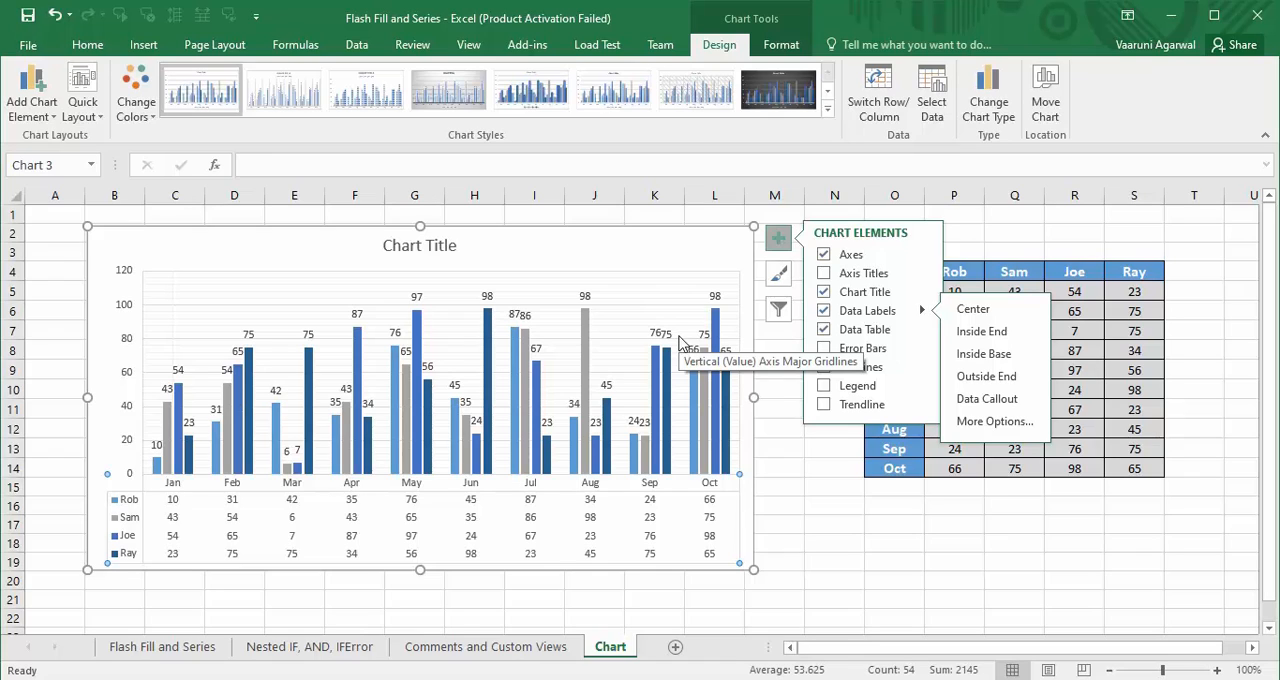
click(836, 505)
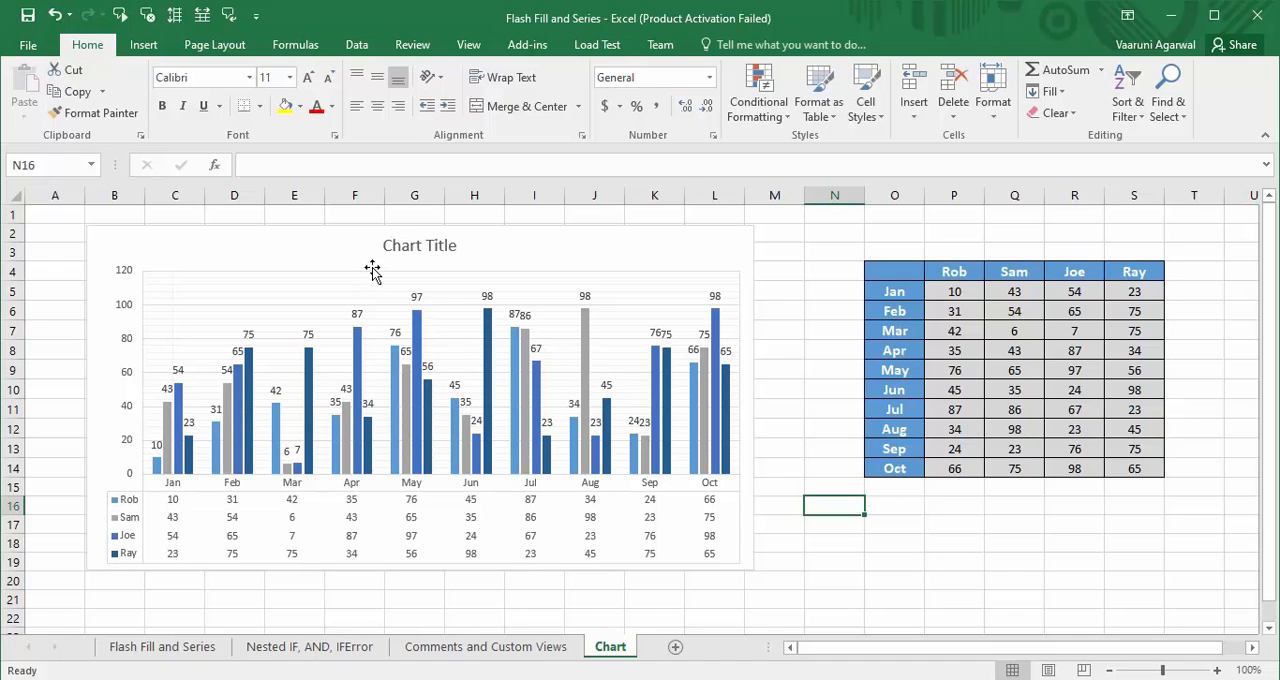
- Replace the chart title text with "Sales"
double_click(425, 245)
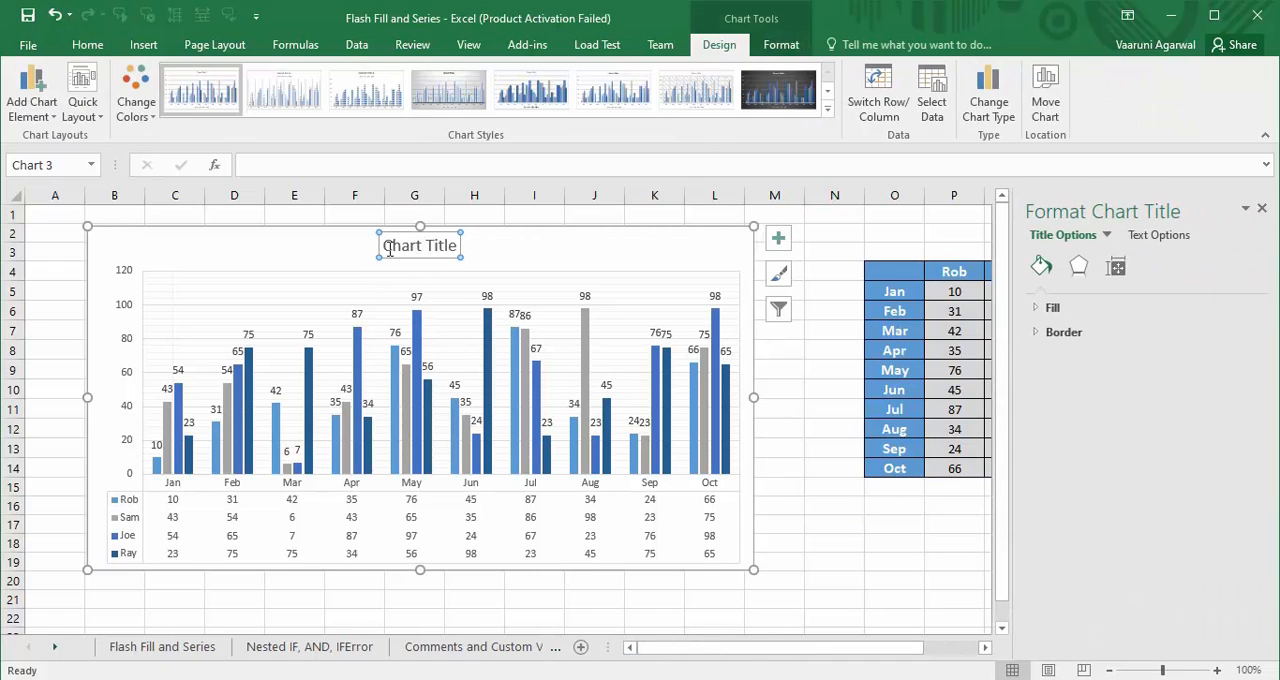
drag(386, 245, 476, 247)
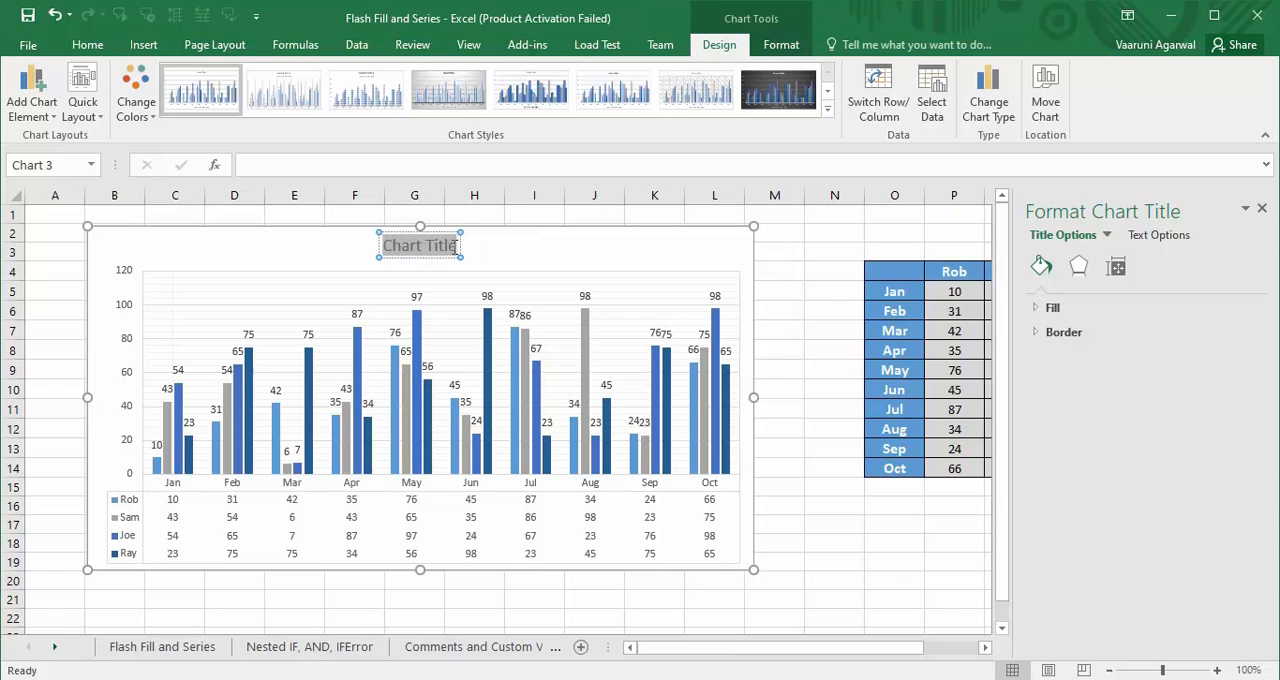
text(Sa)
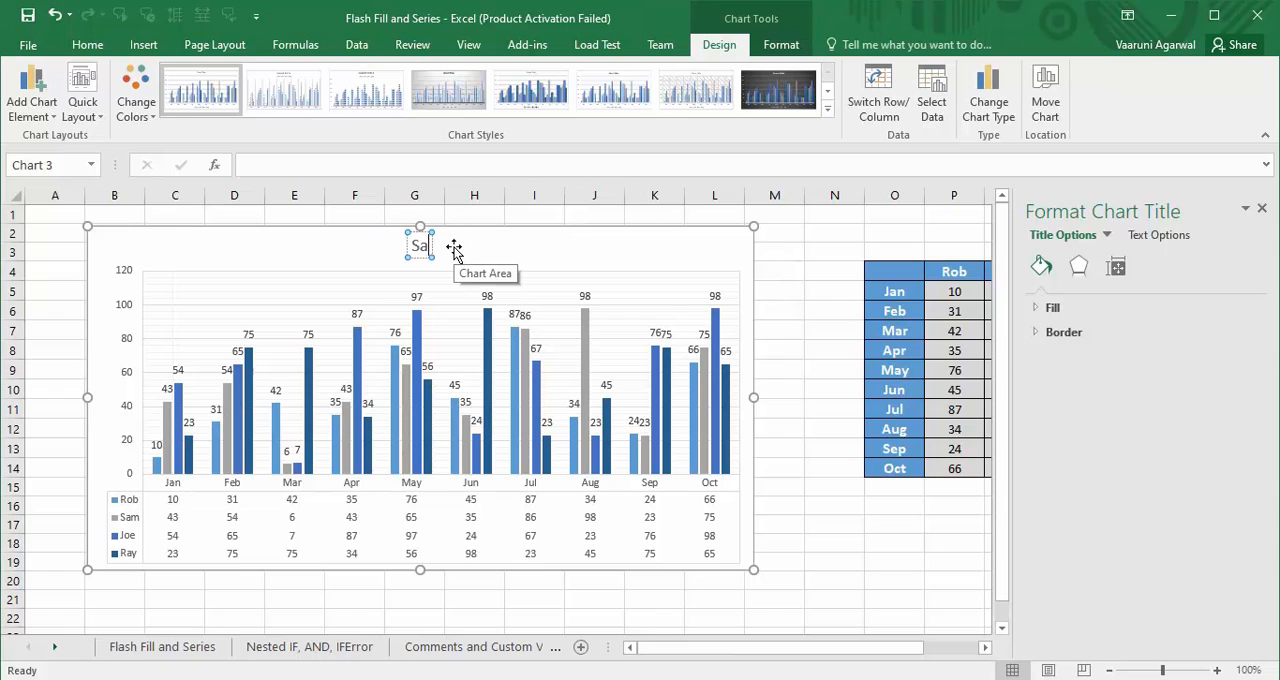
text(les)
click(834, 508)
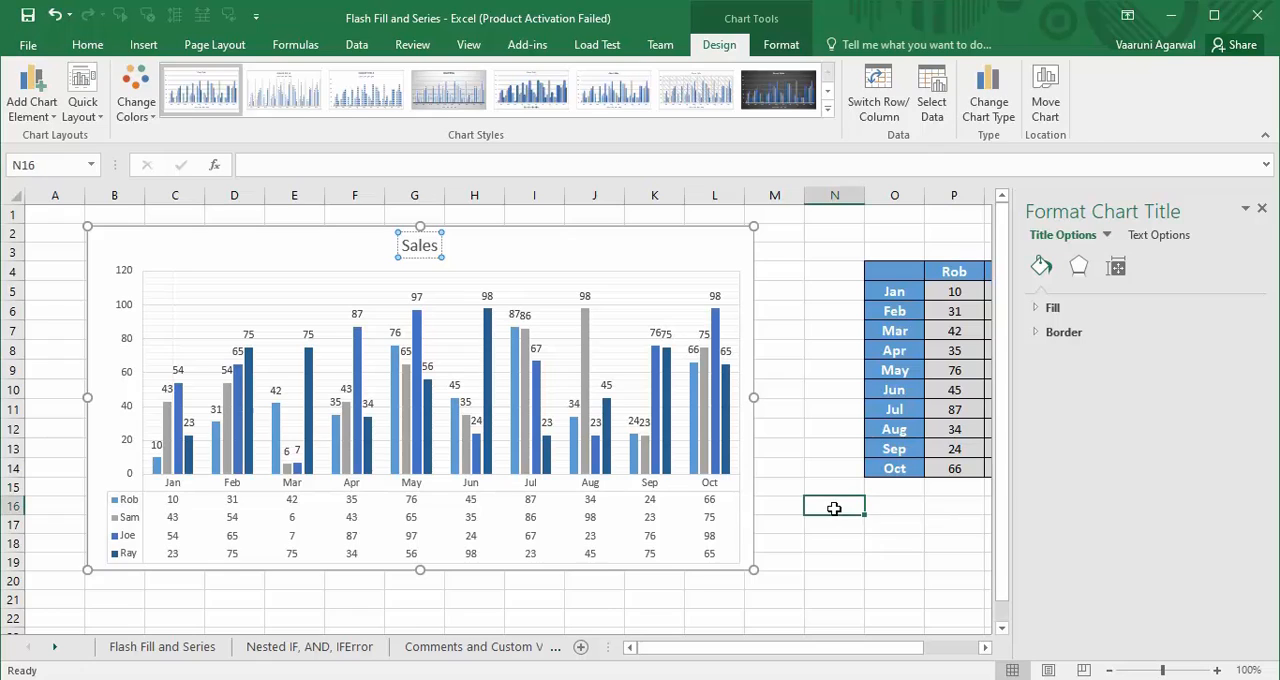
- Apply the outer text shadow preset with a 90° angle and 3 pt distance to the Sales chart title
click(425, 248)
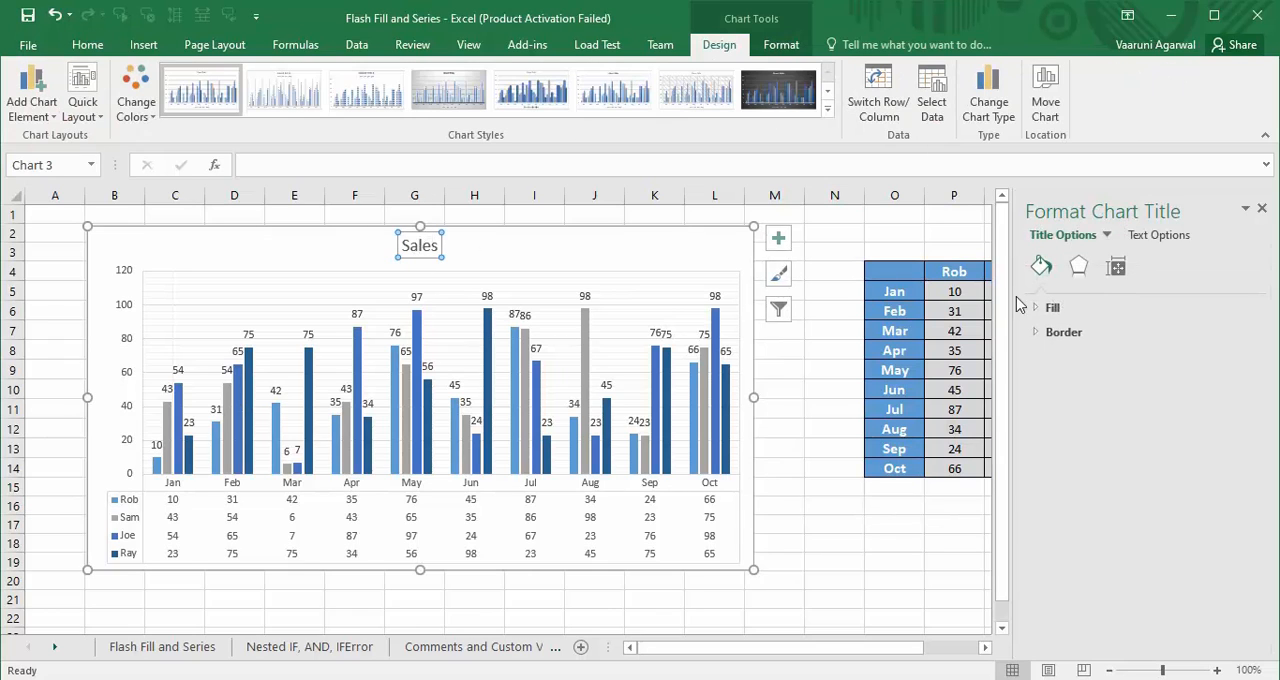
click(1040, 307)
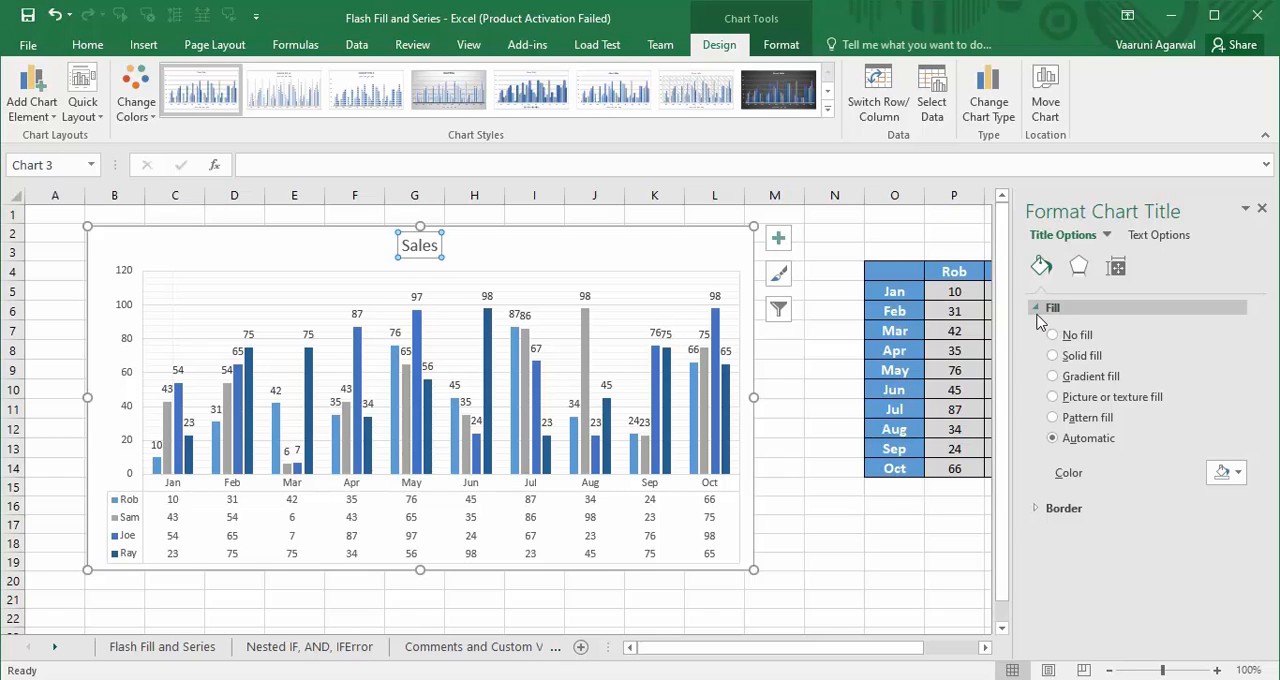
click(1038, 310)
click(1155, 234)
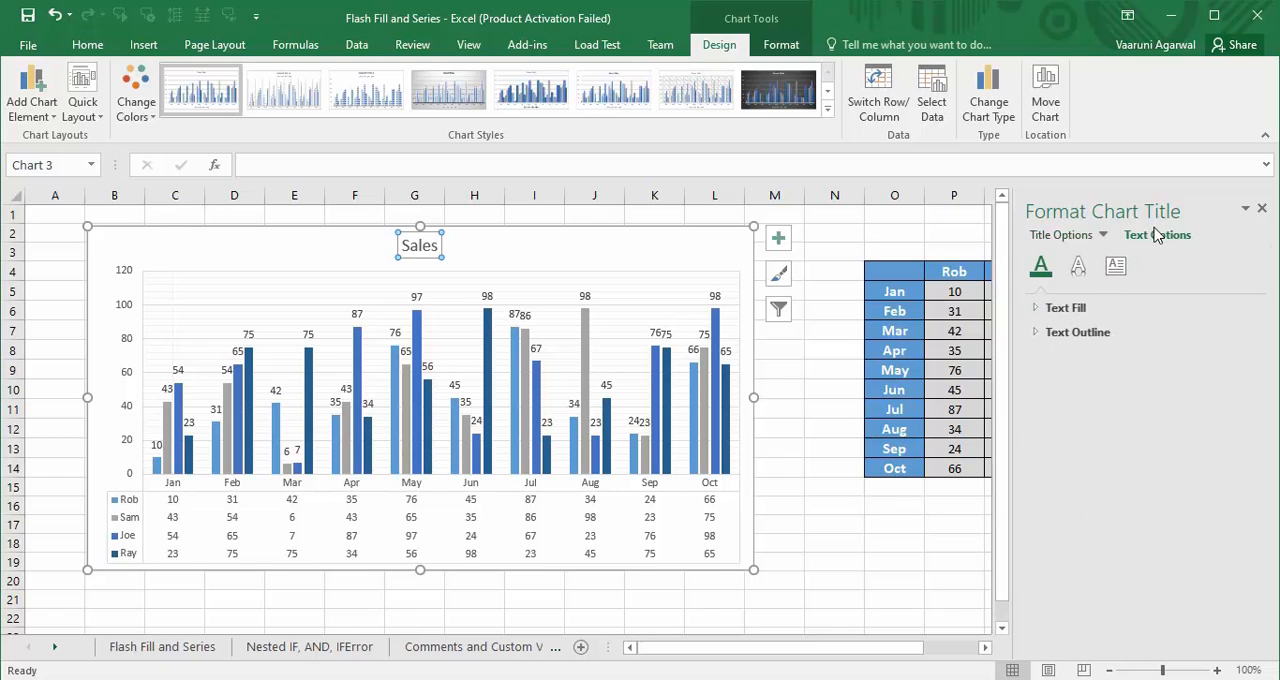
click(1087, 272)
click(1043, 310)
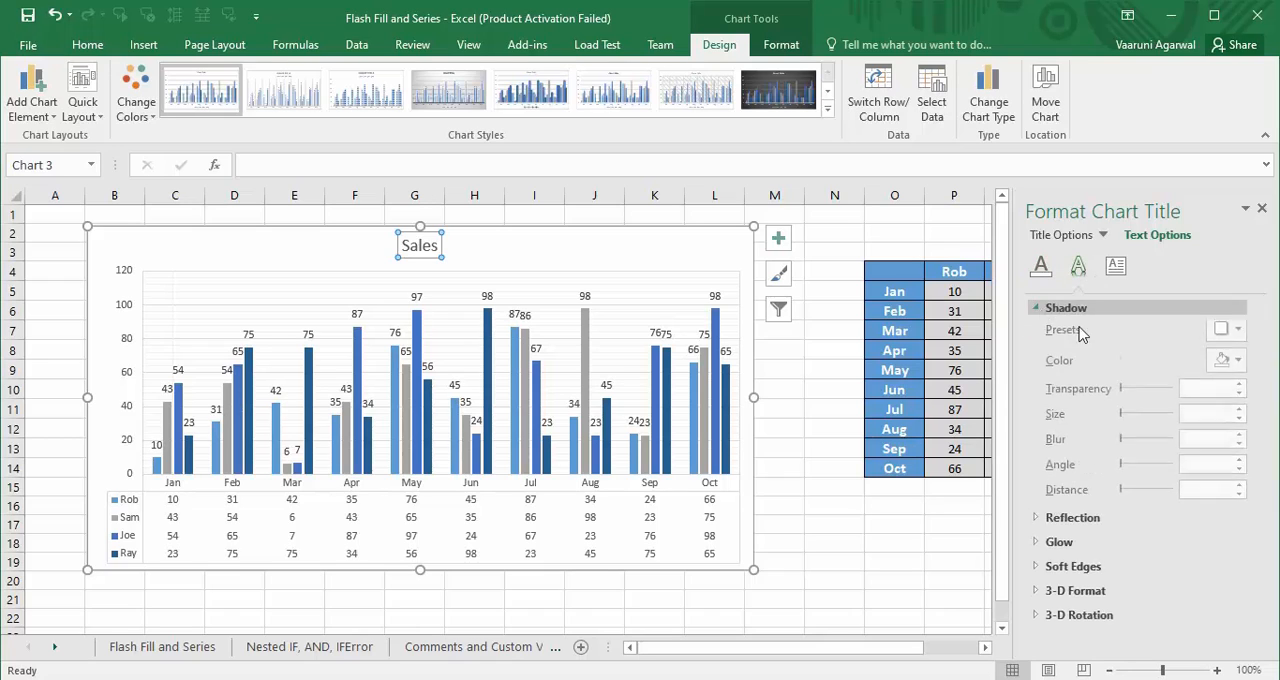
click(1228, 333)
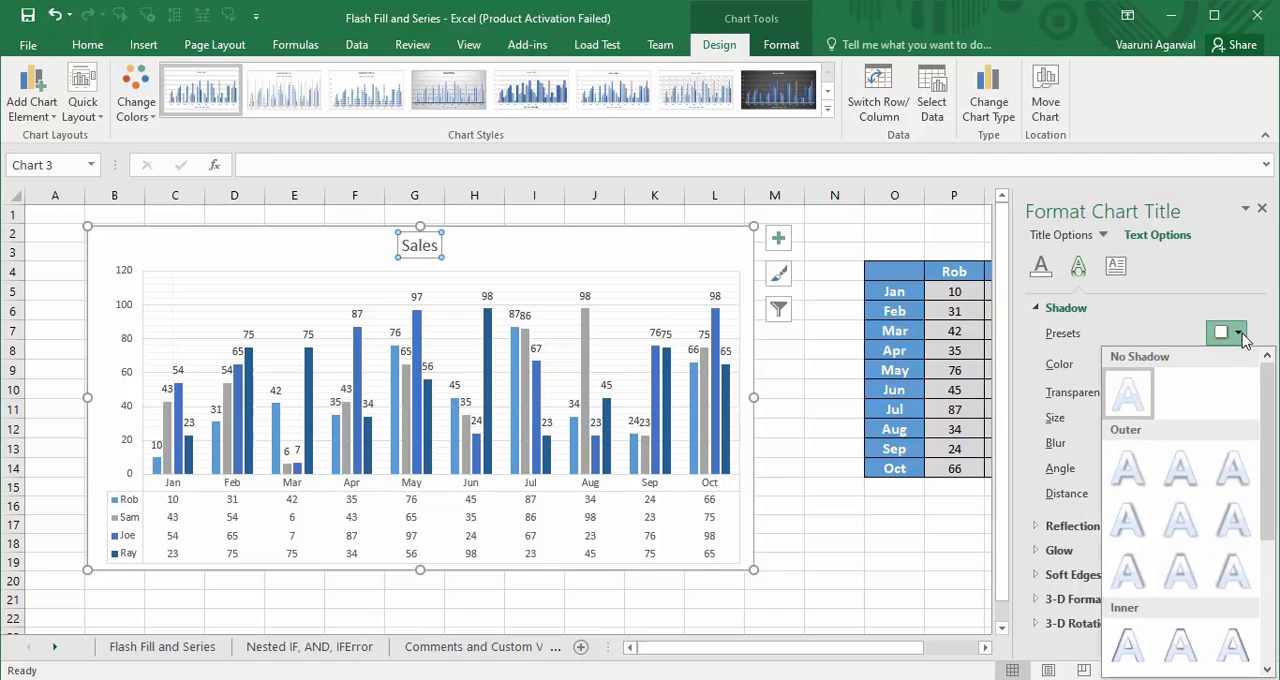
click(1183, 478)
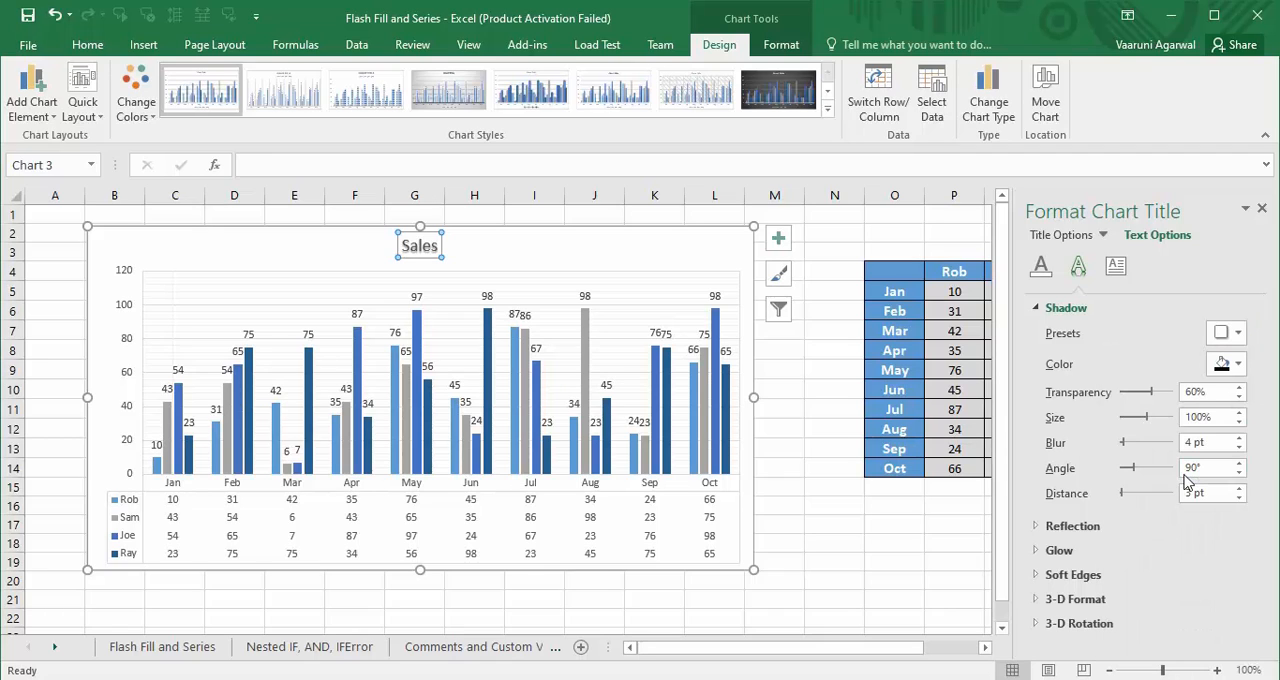
click(1262, 210)
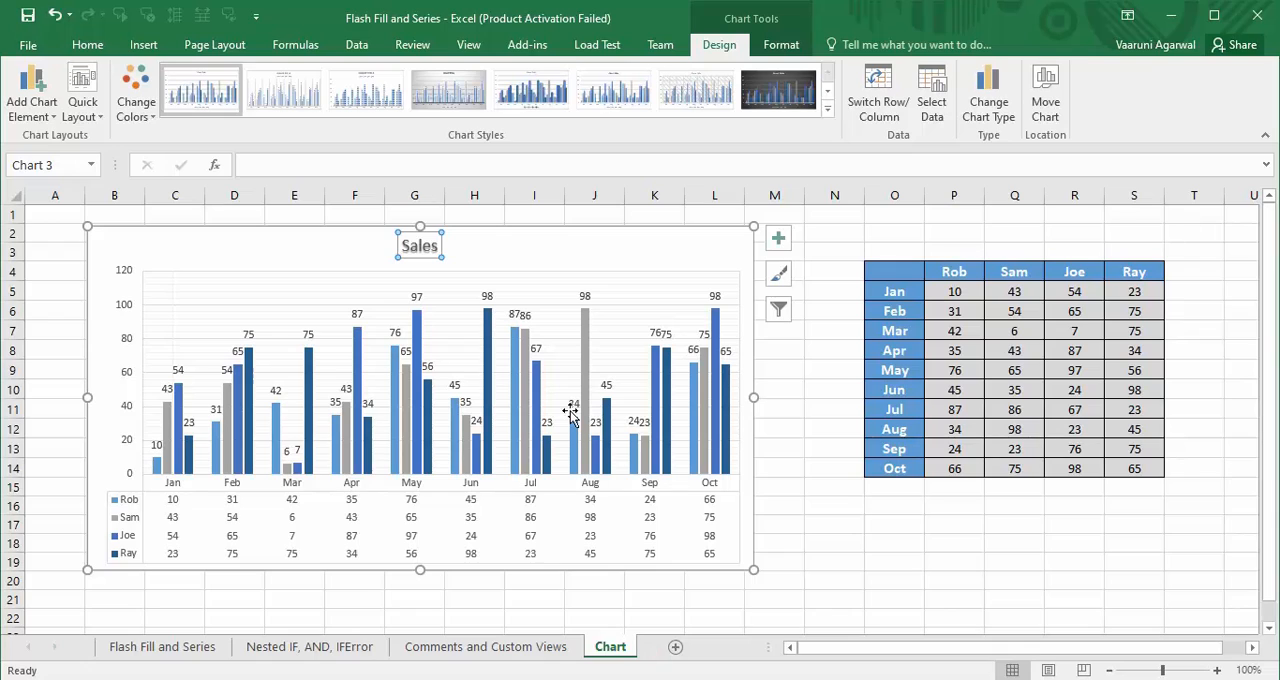
click(778, 447)
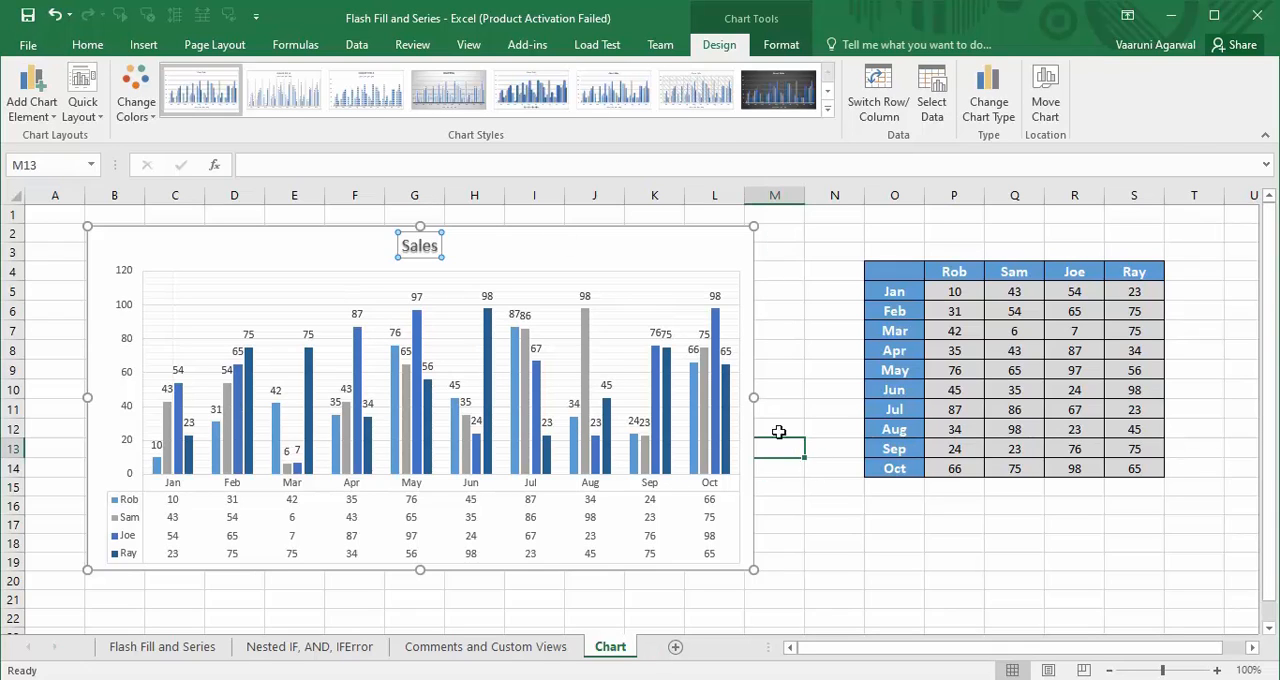
- Filter the chart's categories to show only Jan, keeping all series
click(498, 254)
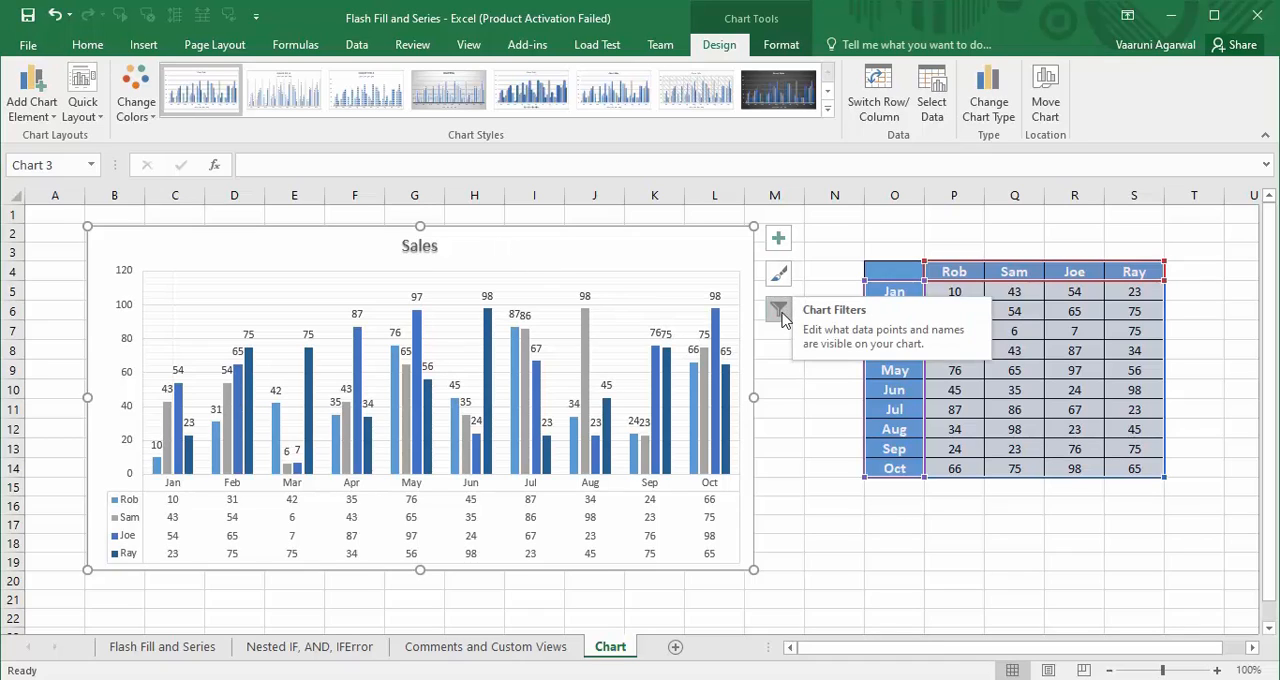
click(779, 311)
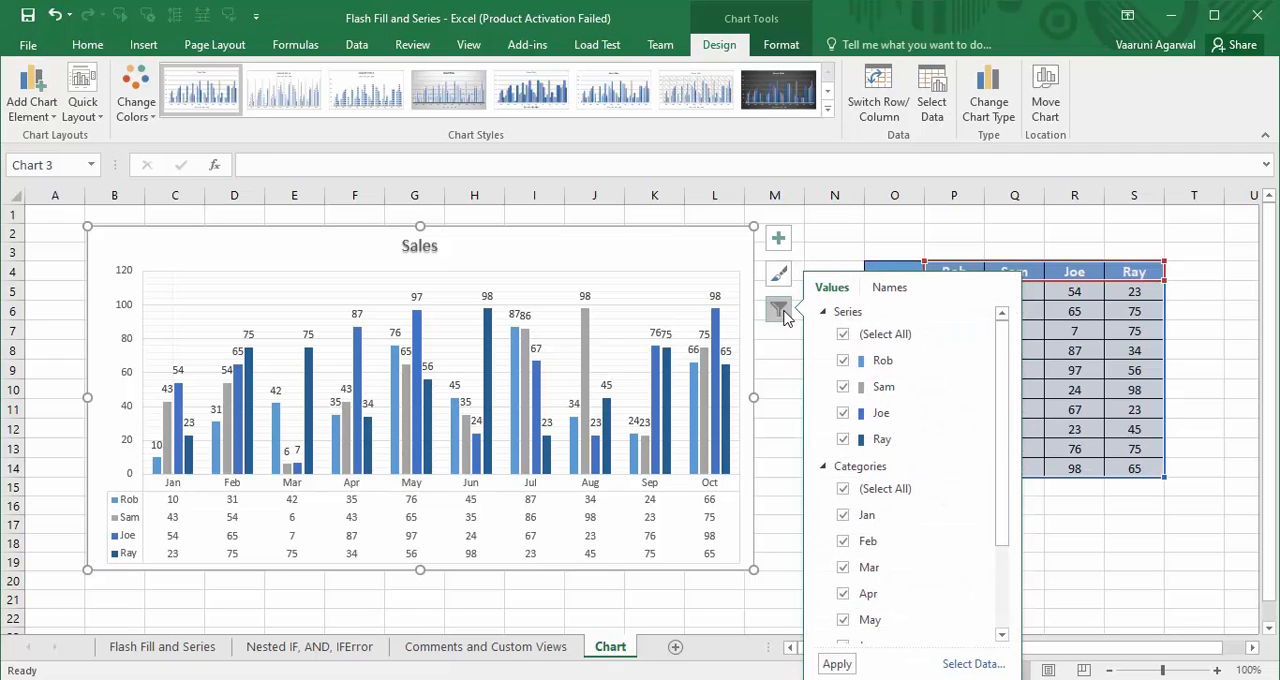
drag(1000, 394, 985, 365)
click(887, 288)
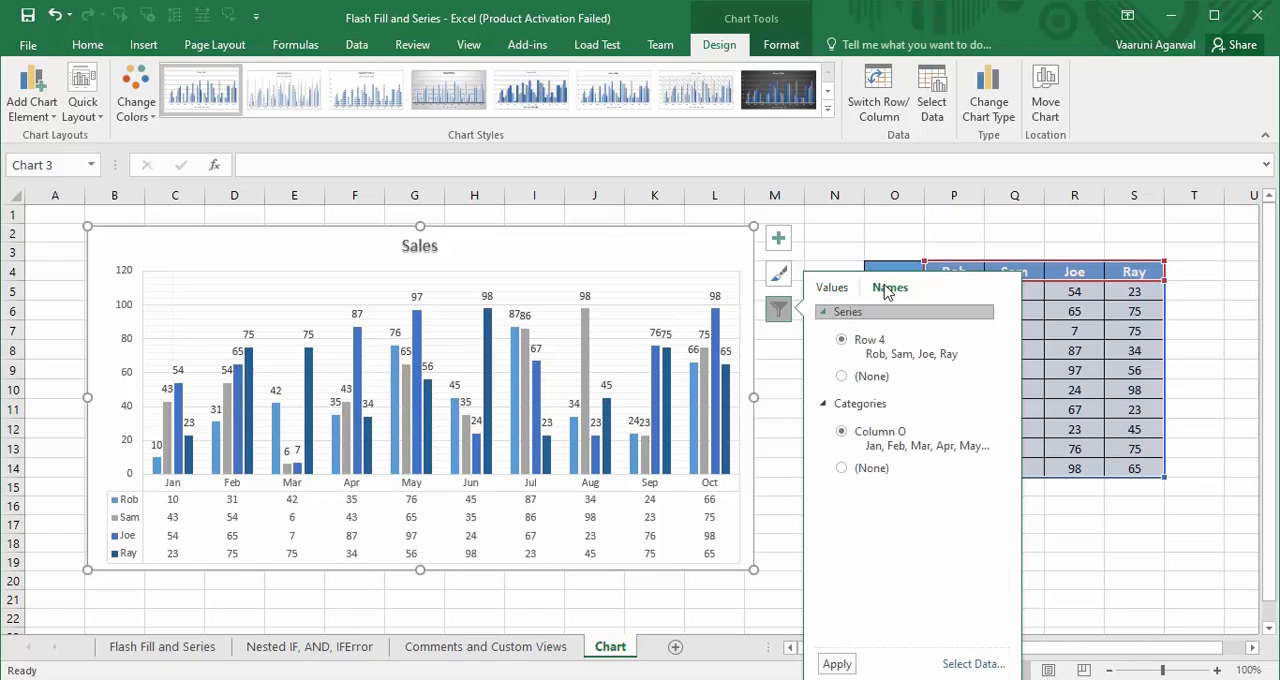
click(832, 288)
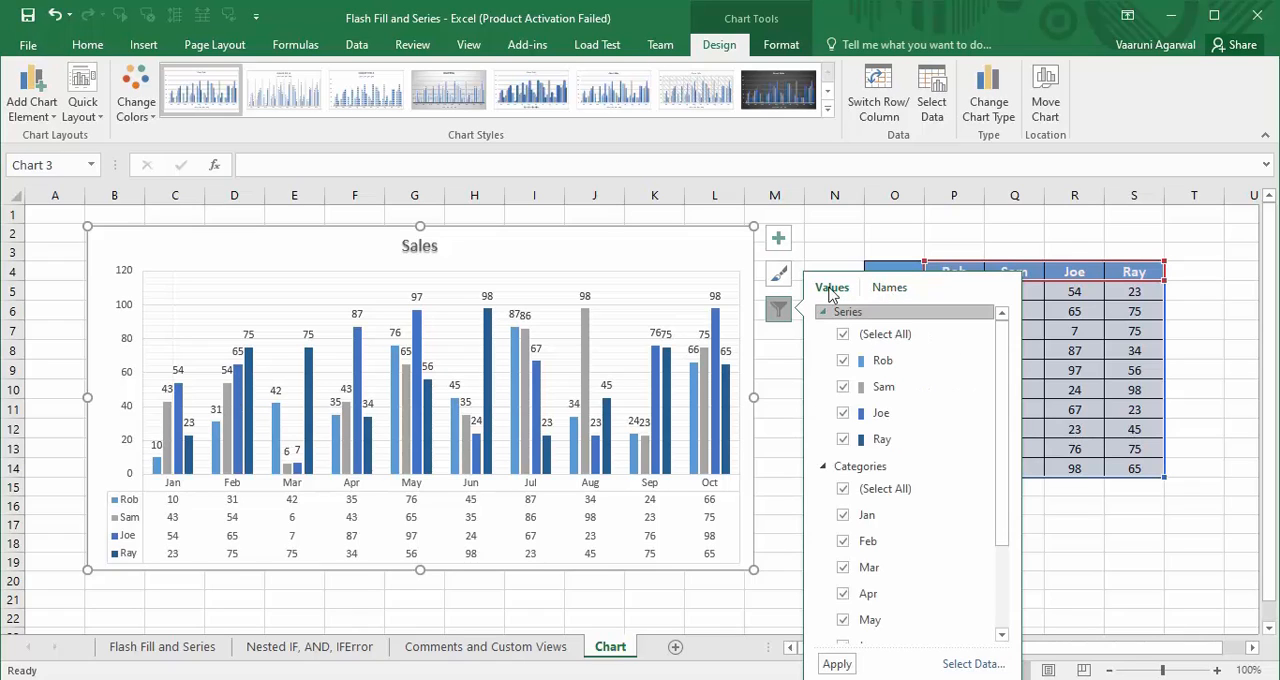
click(824, 318)
click(825, 315)
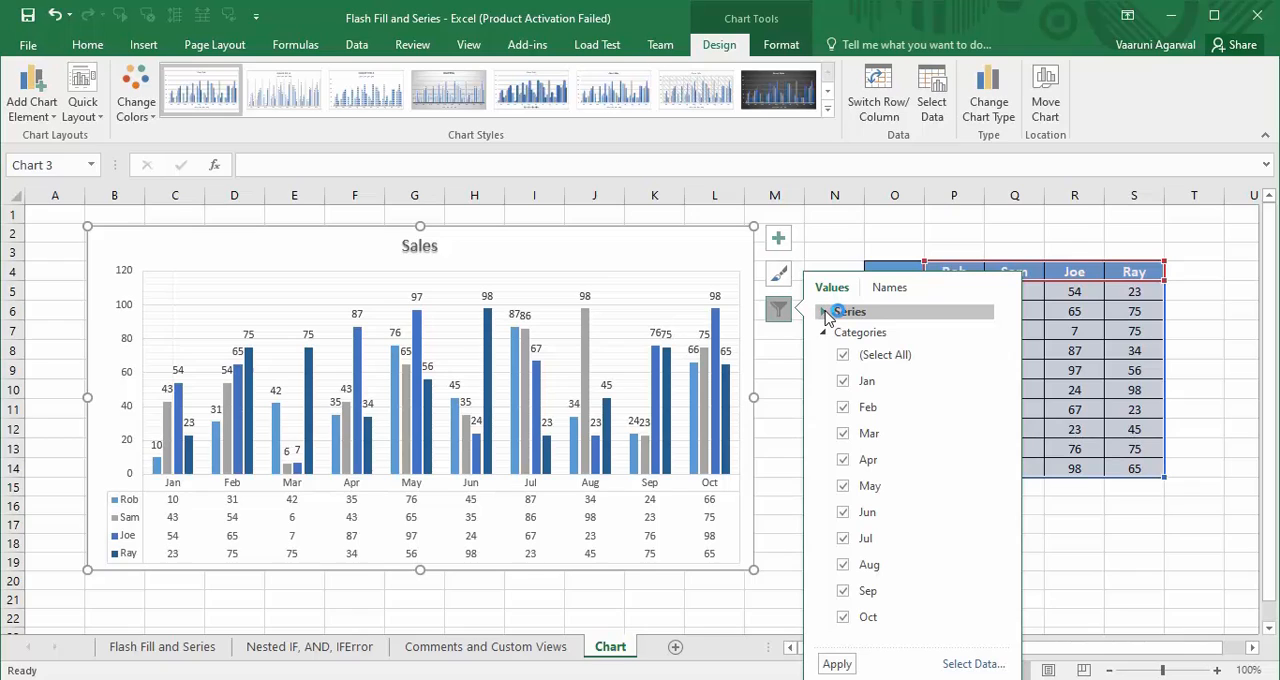
click(882, 358)
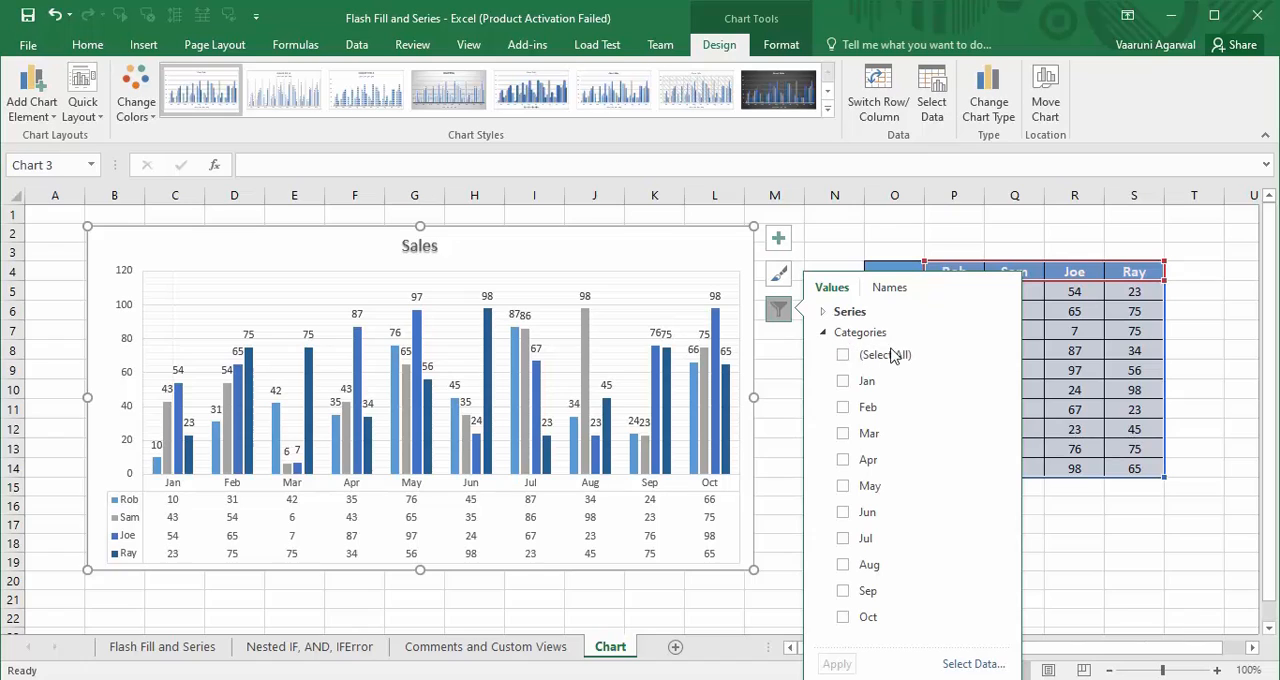
click(843, 383)
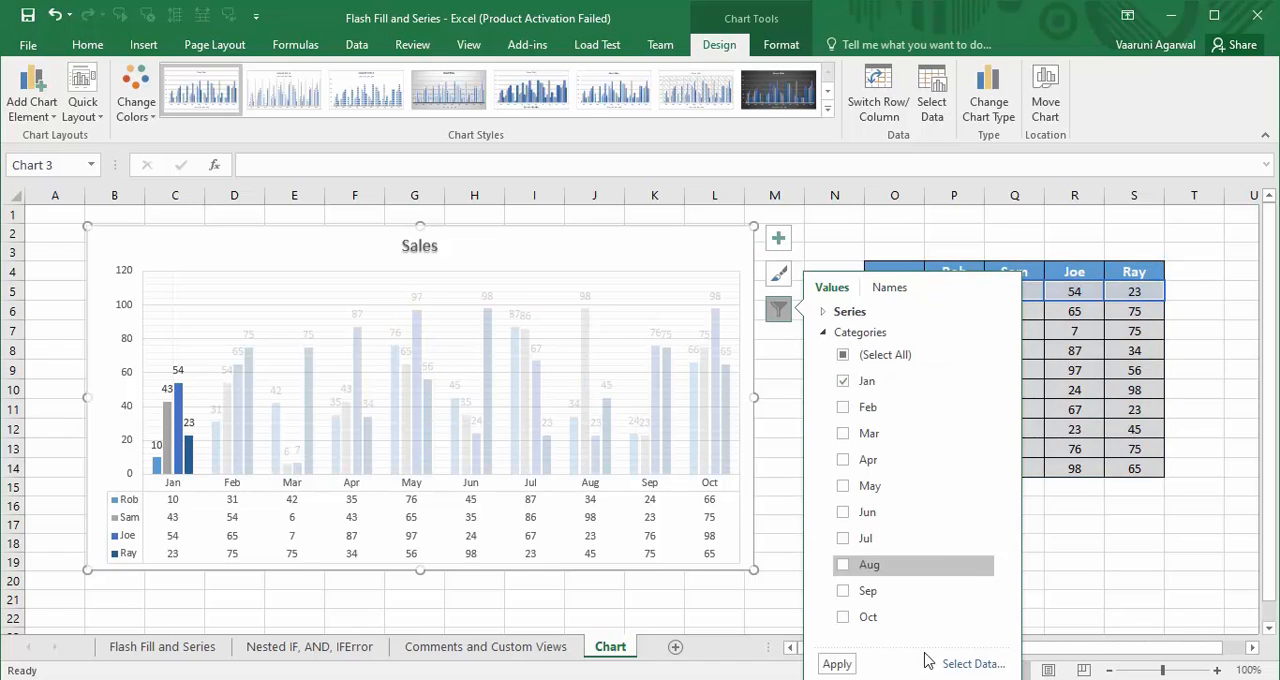
click(838, 665)
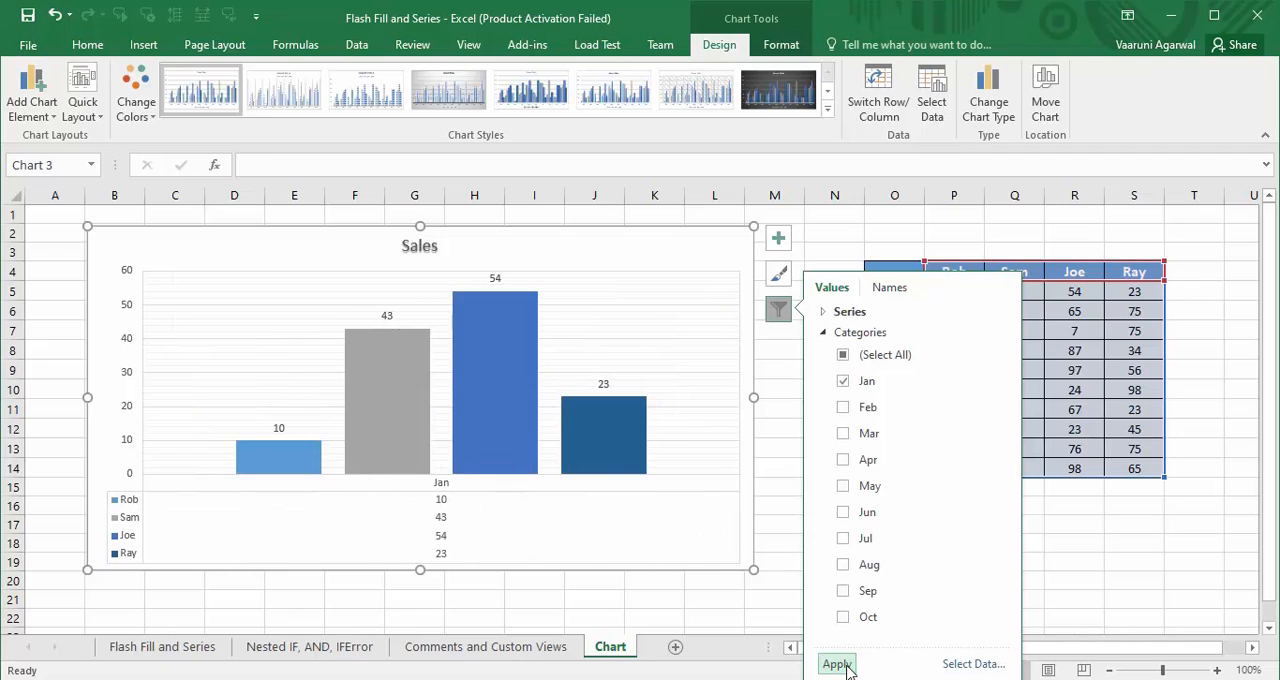
click(779, 496)
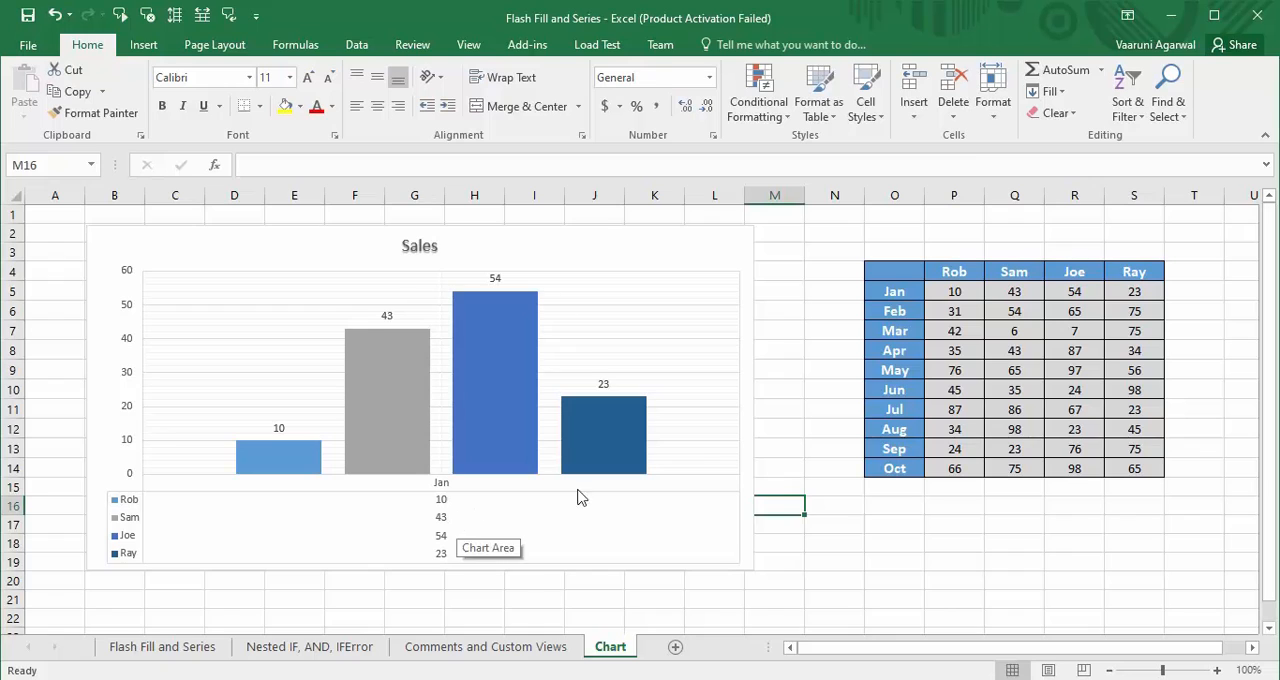
- Add Feb and Mar to the categories shown by the chart filter and apply each change
click(729, 316)
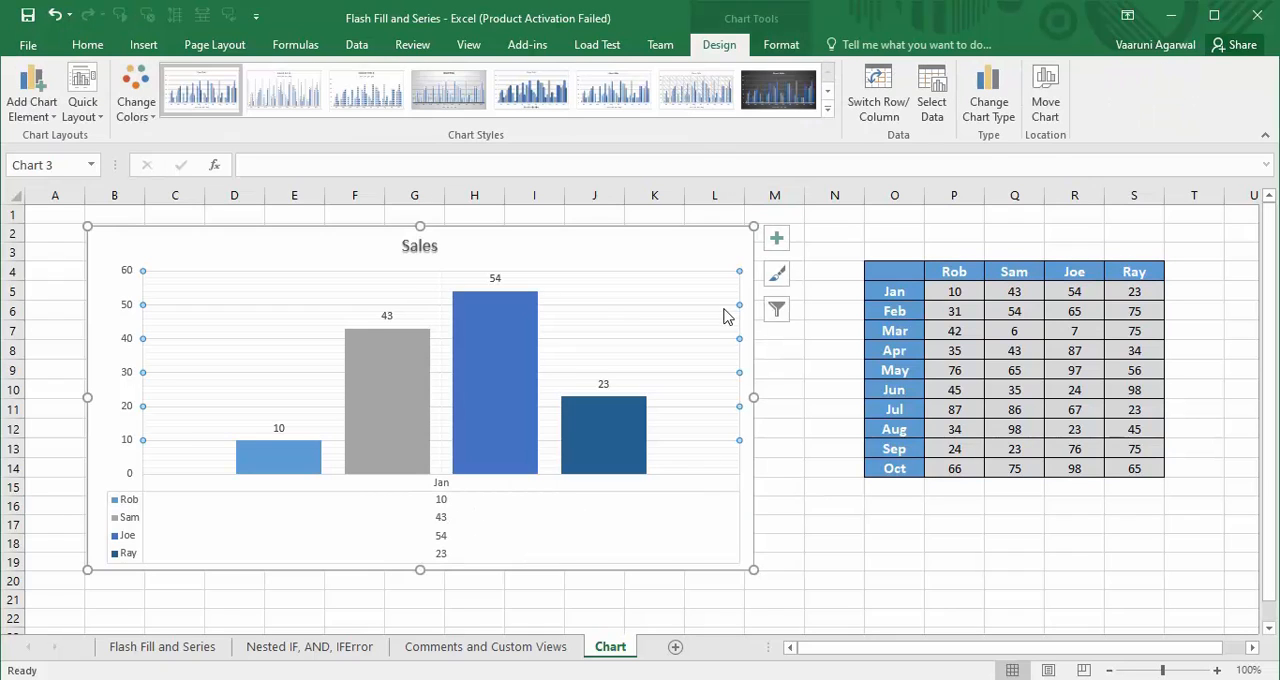
click(778, 311)
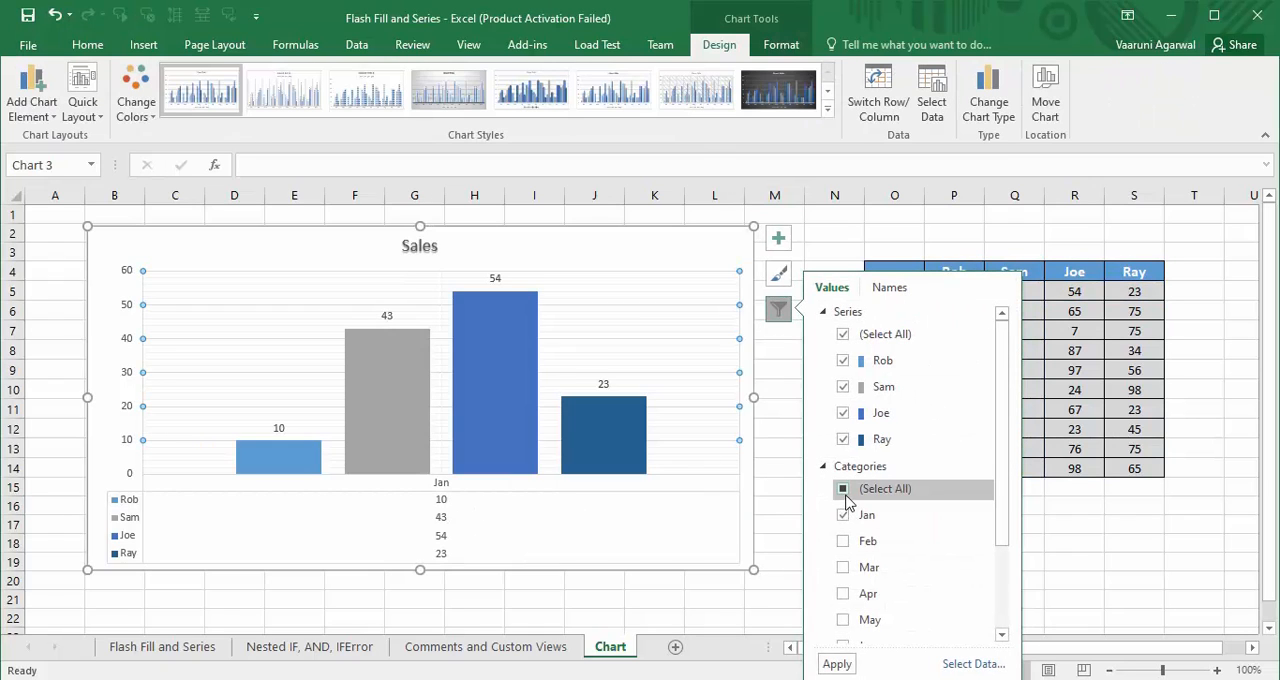
click(843, 541)
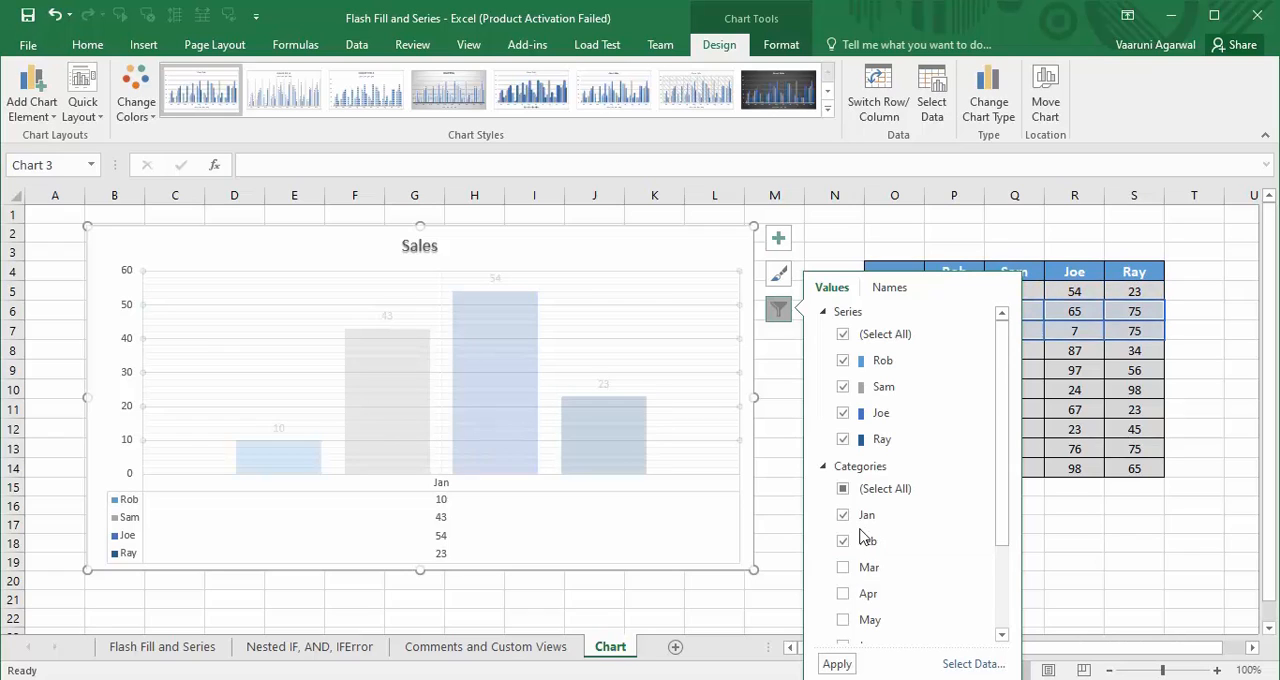
click(837, 664)
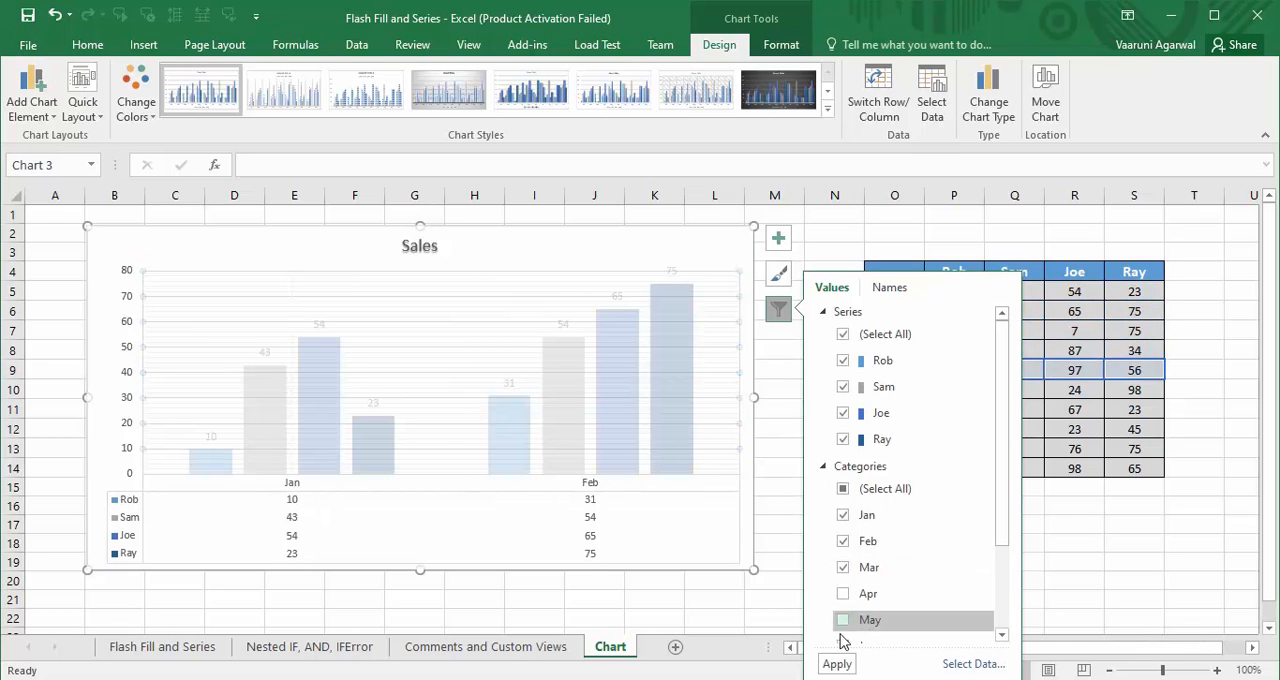
click(837, 664)
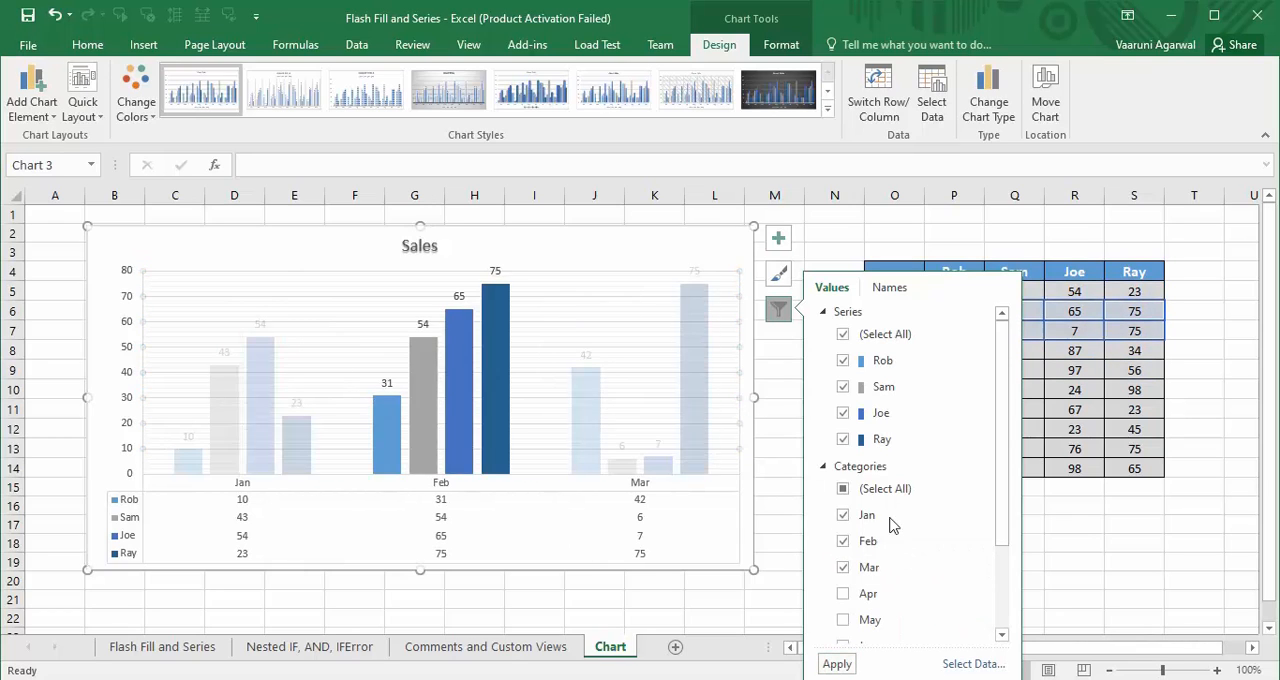
- Select all months in the chart filter's categories and apply the change
click(844, 490)
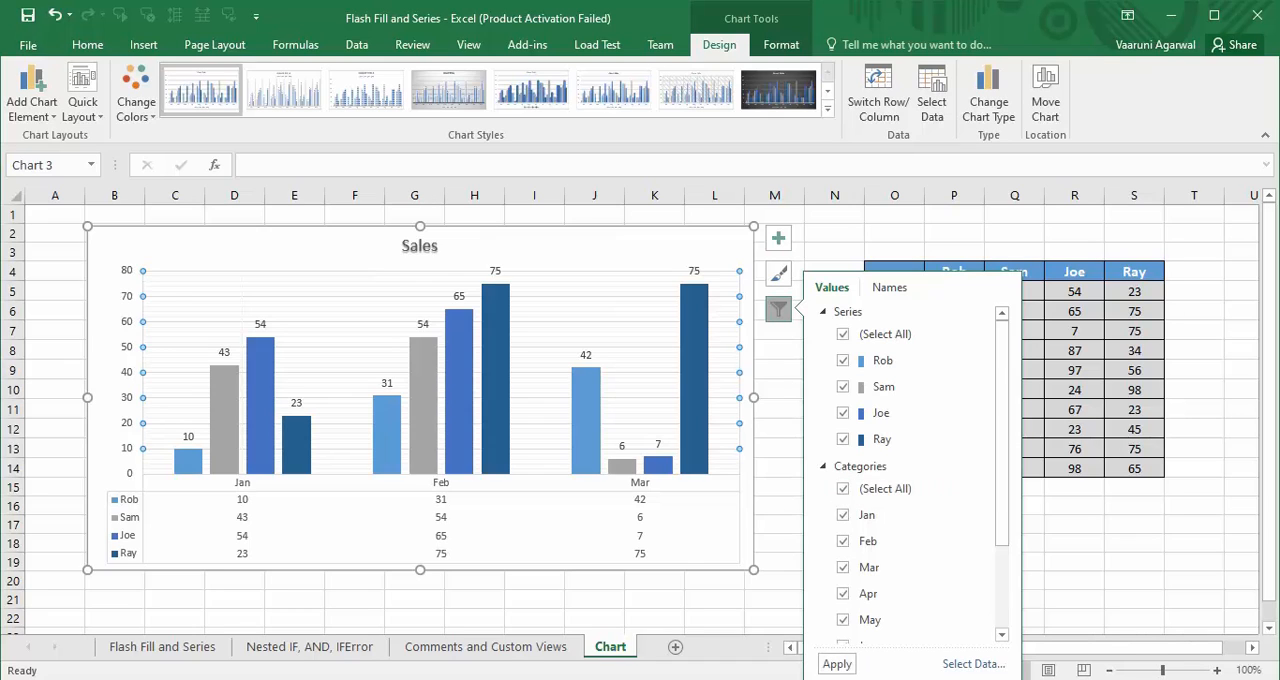
click(837, 664)
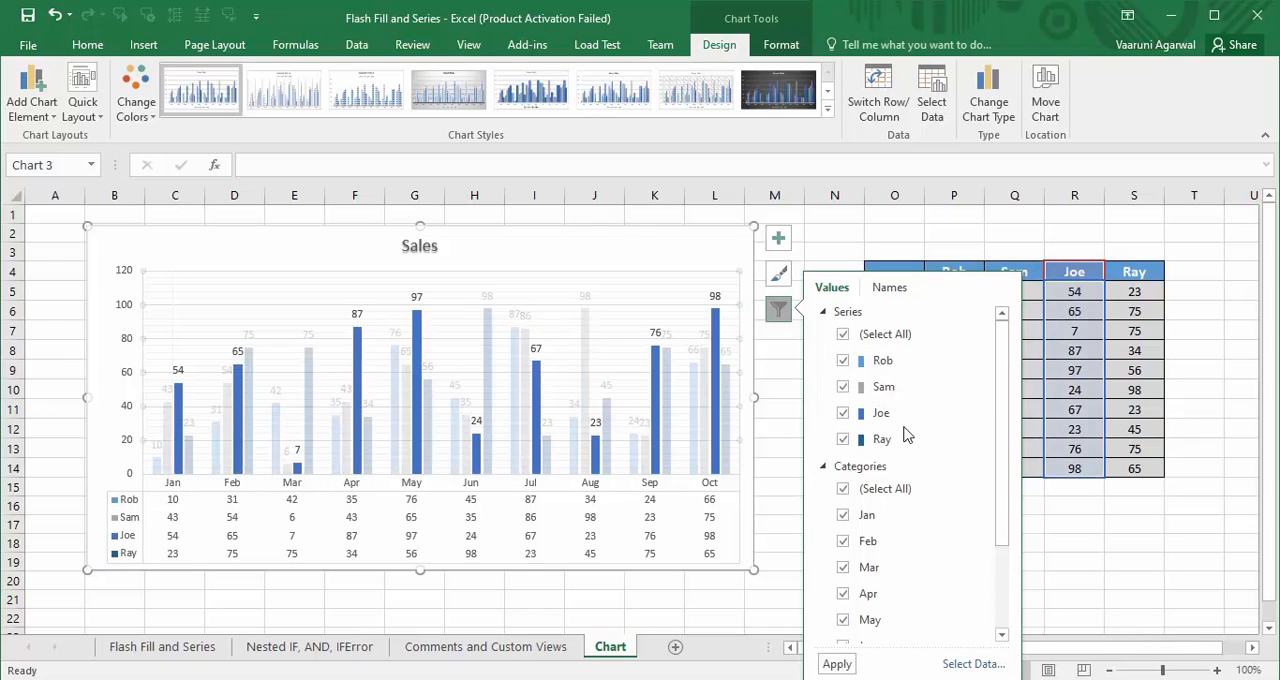
- Filter the chart's series to only the first salesperson, and add the second salesperson's series, applying each change
click(843, 334)
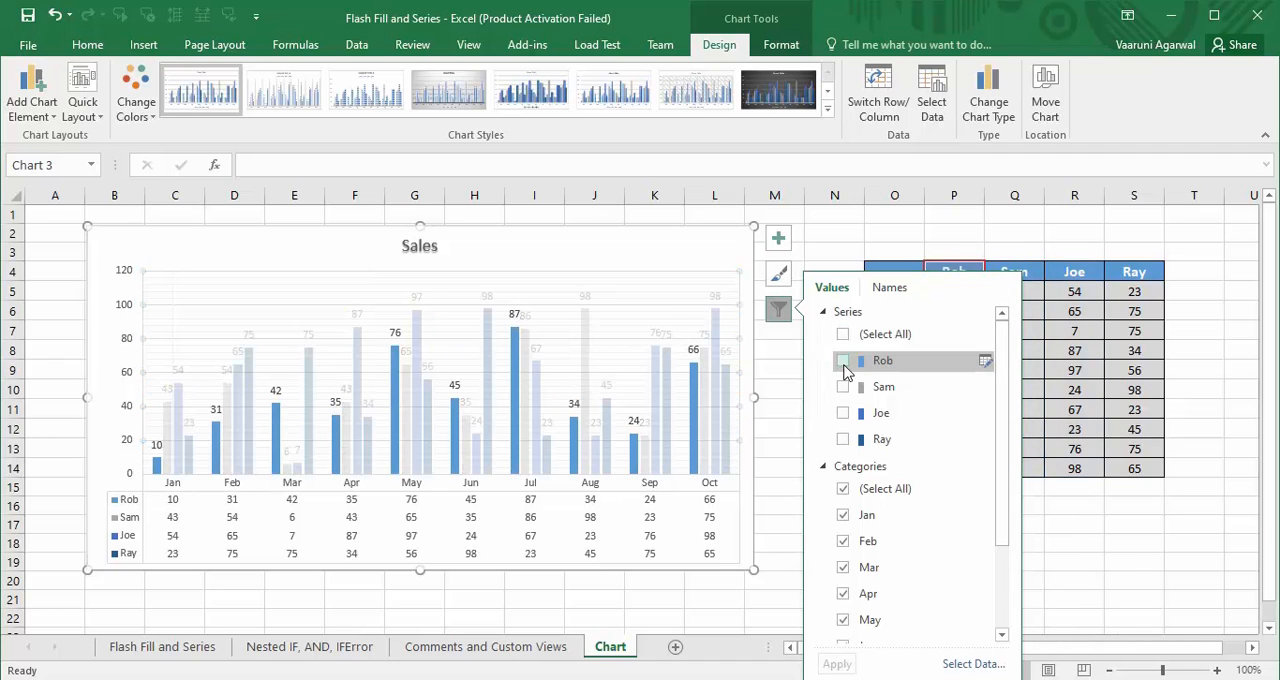
click(843, 364)
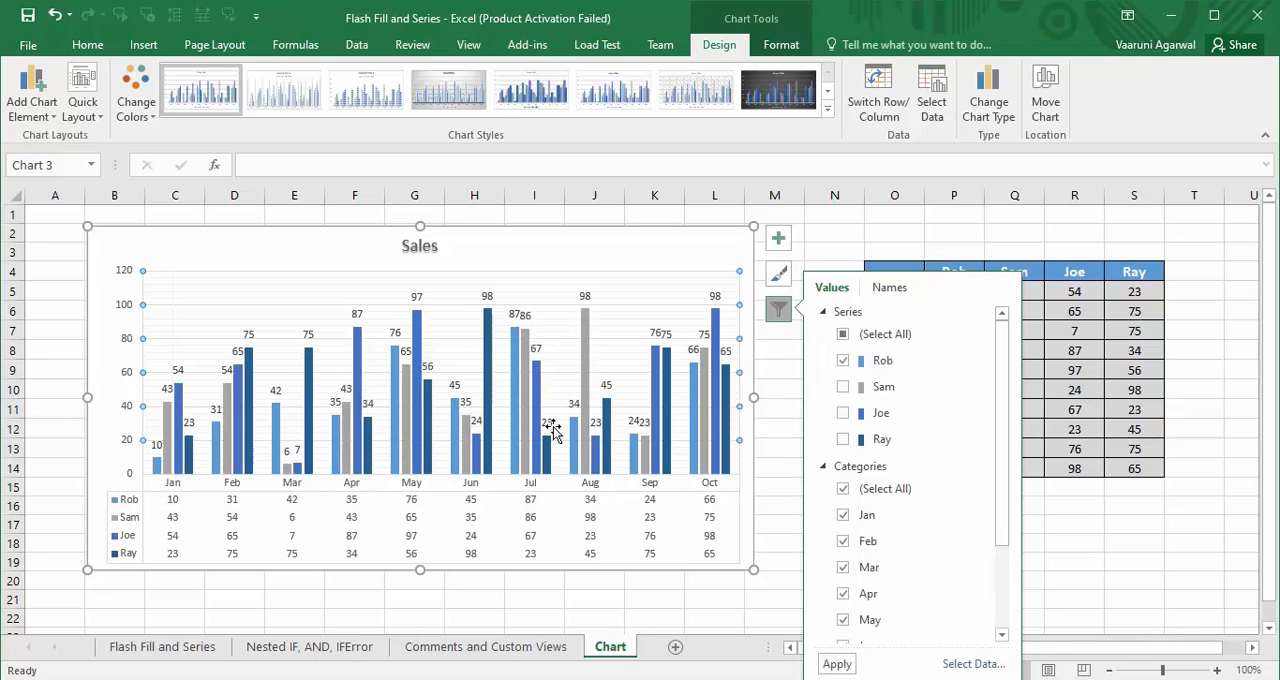
click(830, 665)
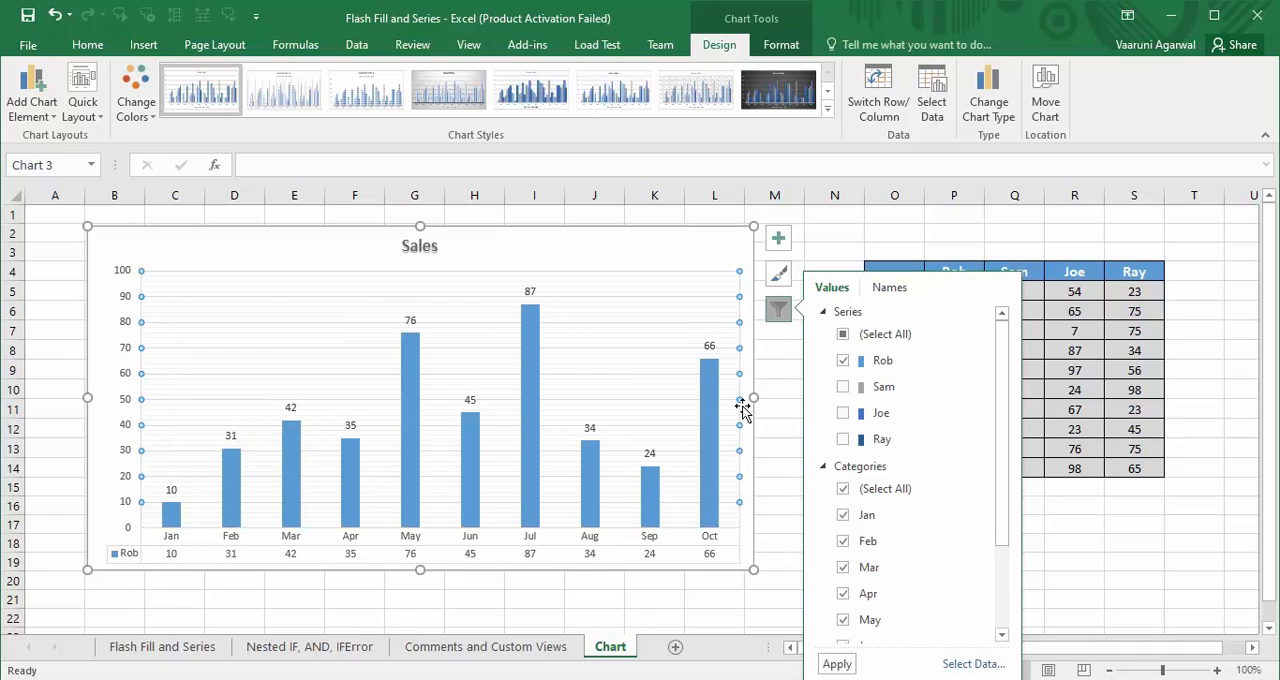
mouse_move(661, 472)
mouse_move(715, 512)
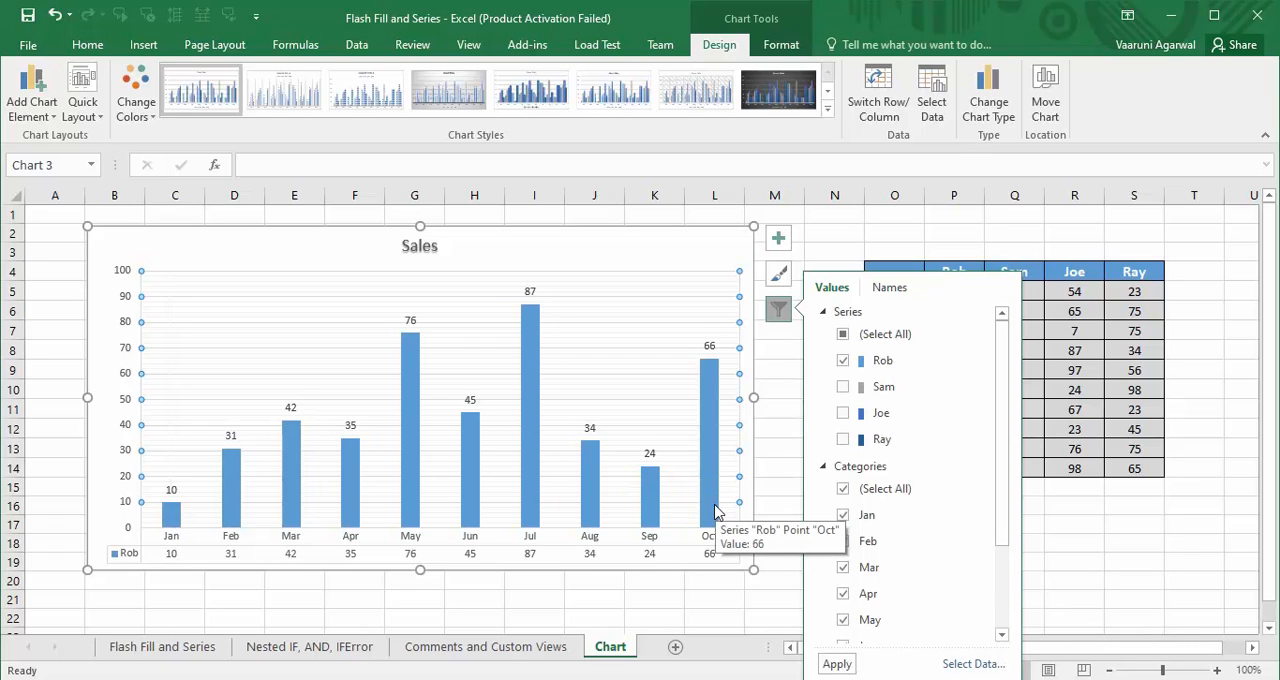
click(843, 387)
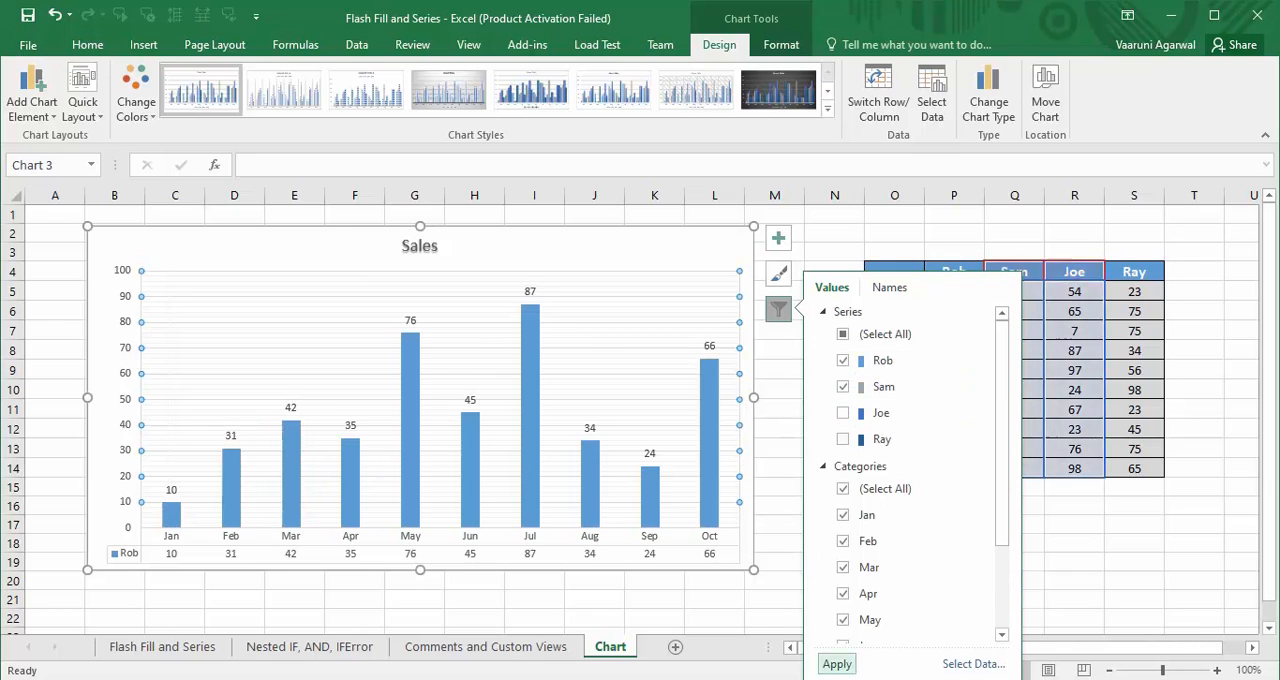
click(837, 664)
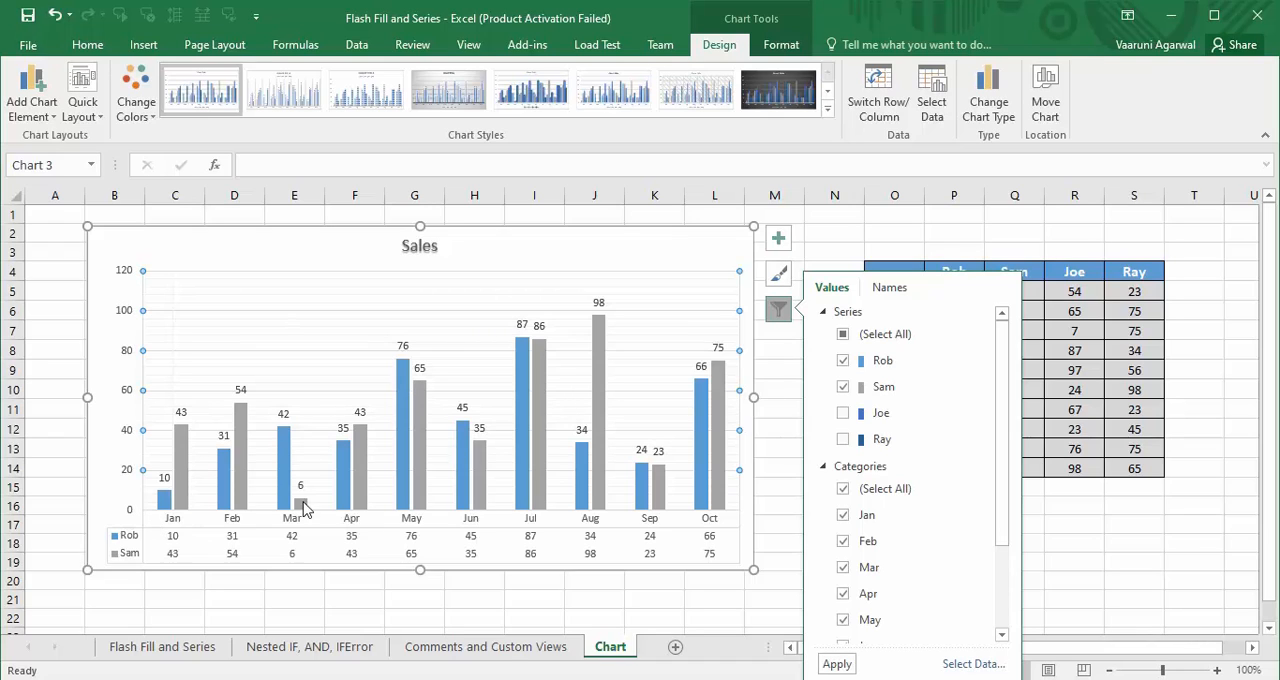
- Filter the chart to show only the third salesperson's series for all months, and close the chart filter
click(842, 413)
click(843, 361)
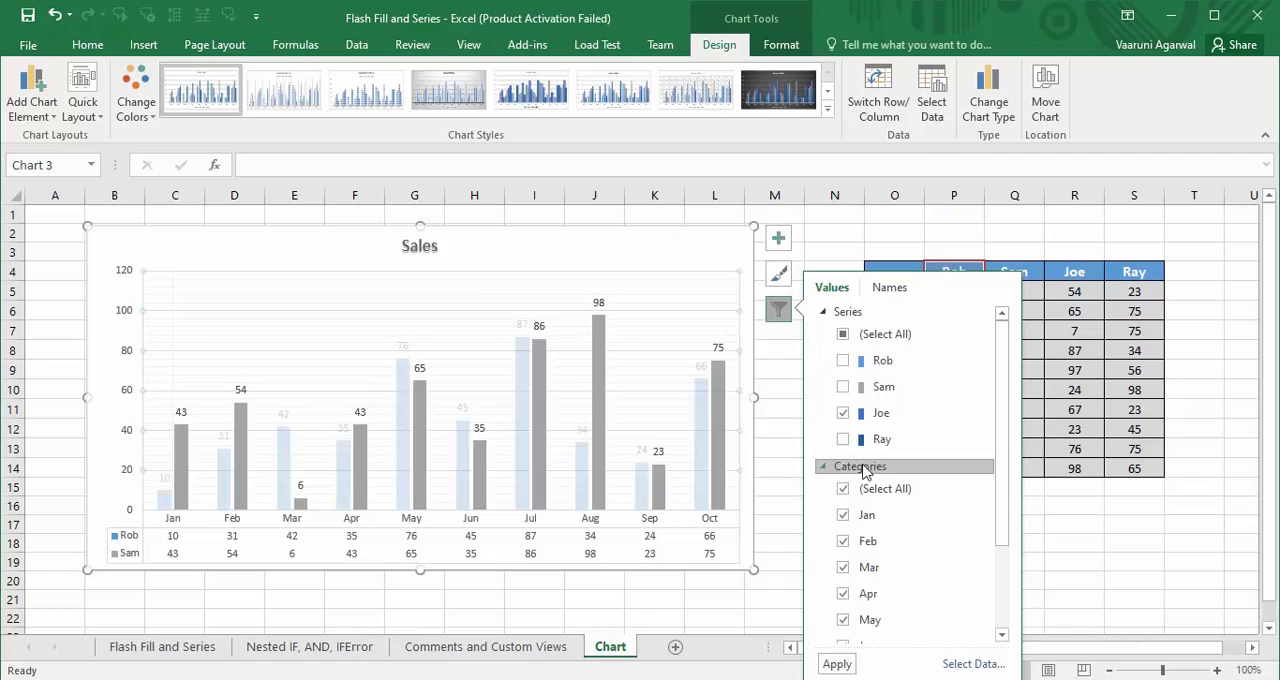
click(843, 666)
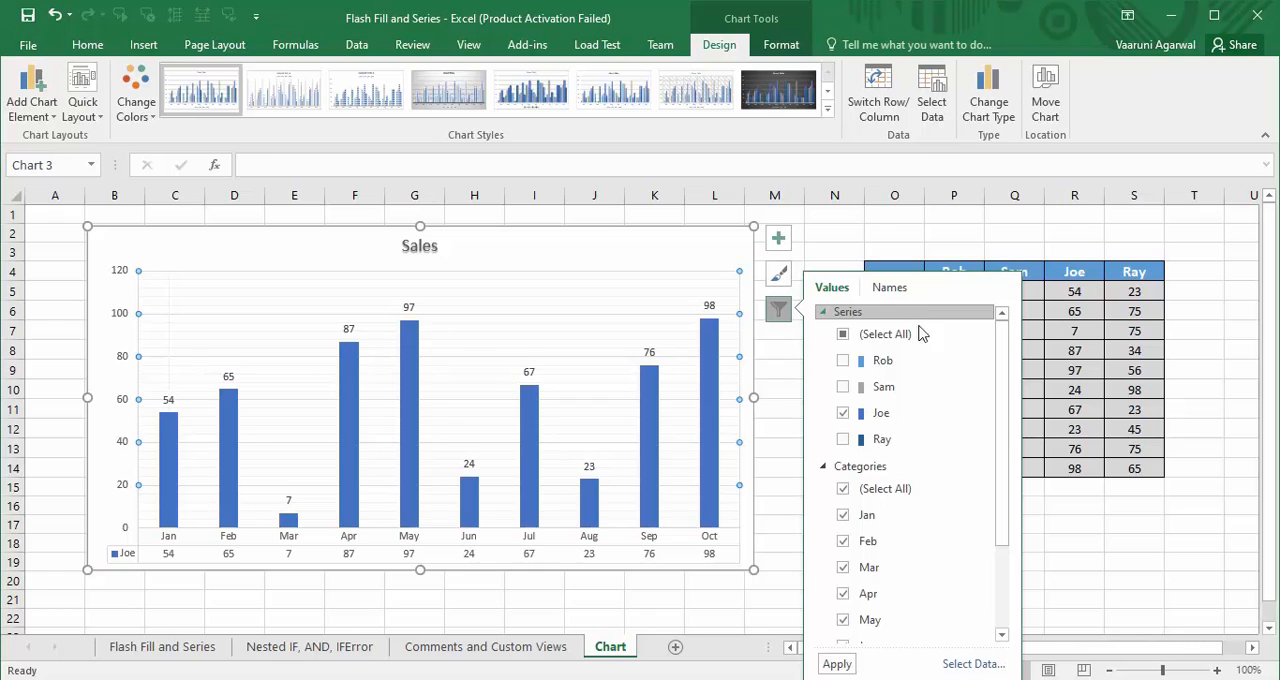
click(1053, 518)
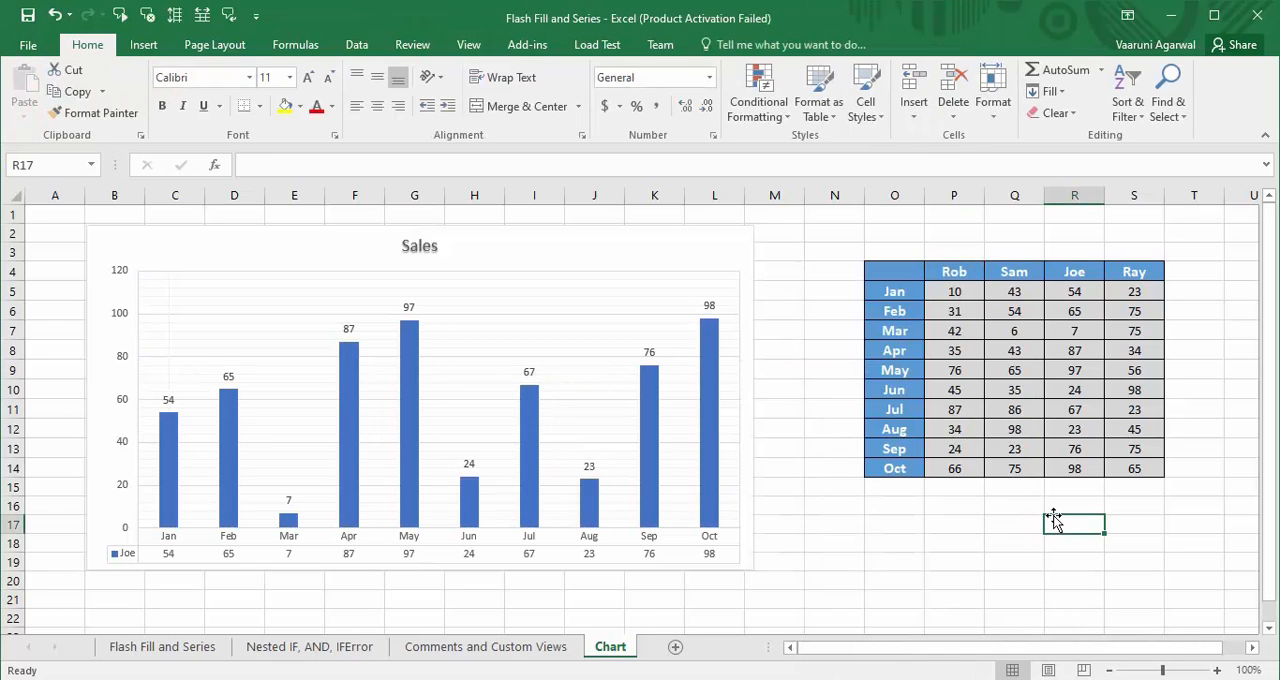